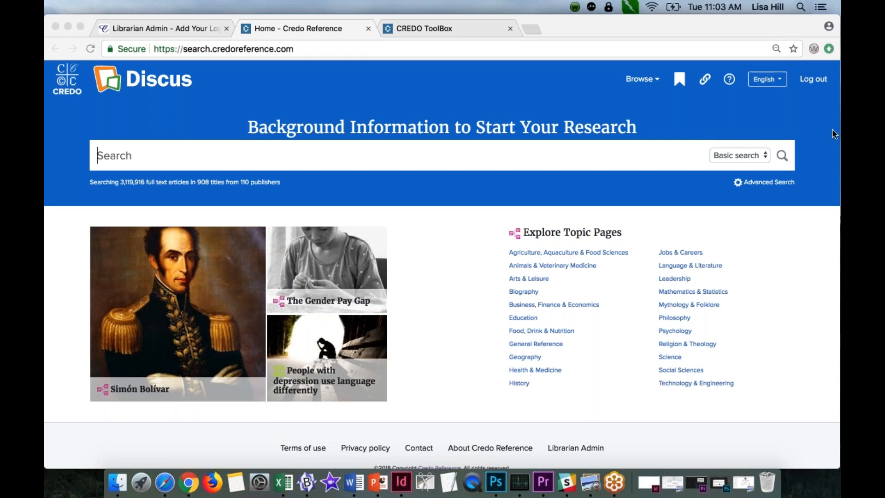
# Open the Librarian Admin login page from the Credo Reference home page footer.
pyautogui.click(615, 447)
pyautogui.moveTo(618, 445); pyautogui.dragTo(548, 445)
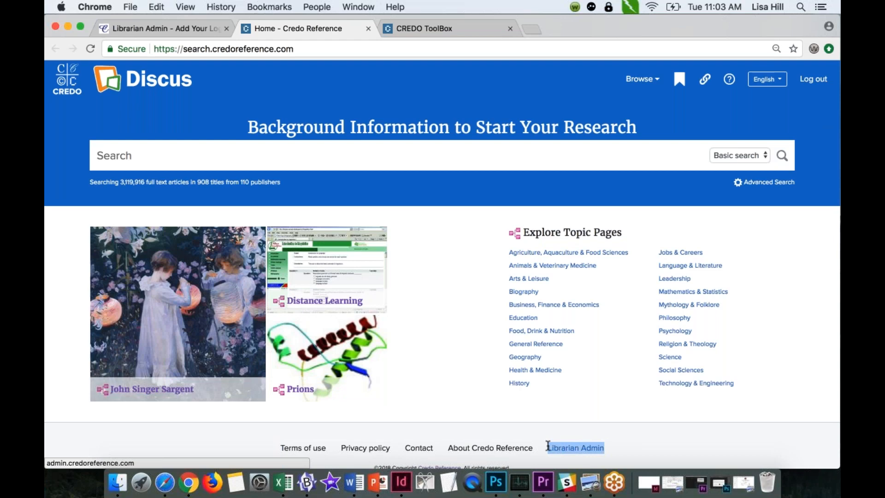
pyautogui.click(559, 448)
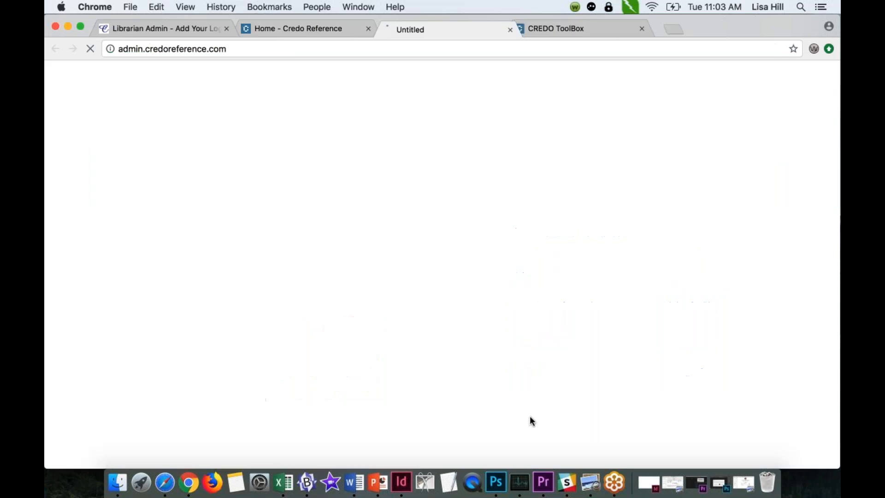
pyautogui.press('super+l')
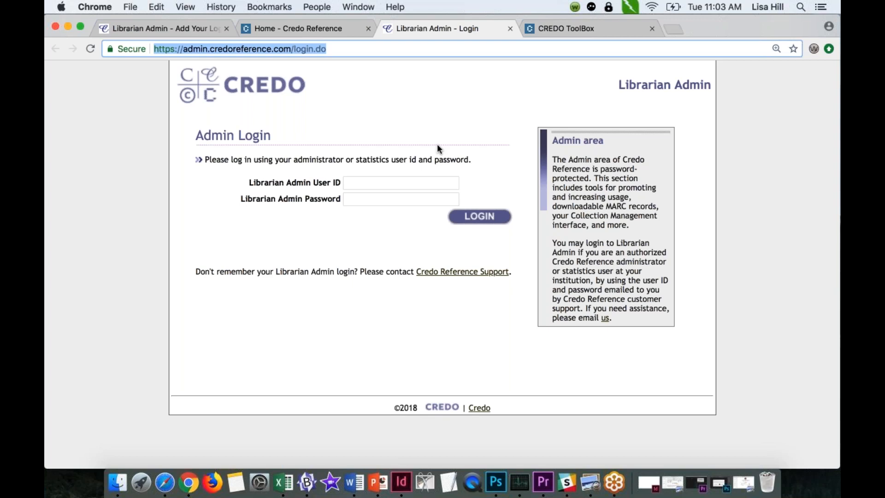
# Log in to Librarian Admin with the administrator user ID and the admin password.
pyautogui.click(415, 182)
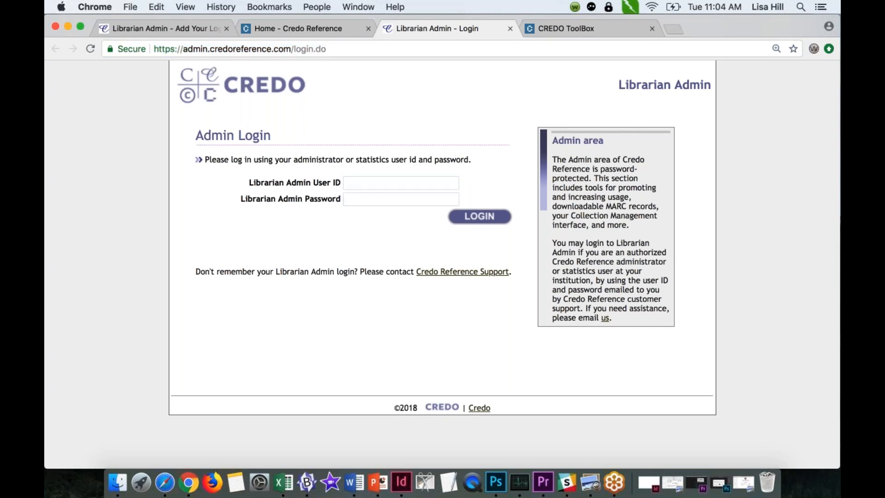
pyautogui.click(173, 28)
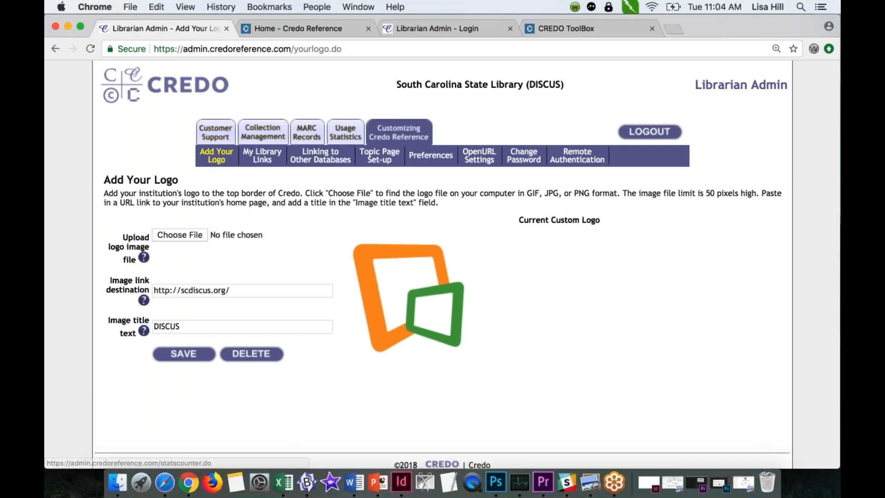
pyautogui.click(466, 27)
pyautogui.click(433, 185)
pyautogui.write('lisa')
pyautogui.press('Tab')
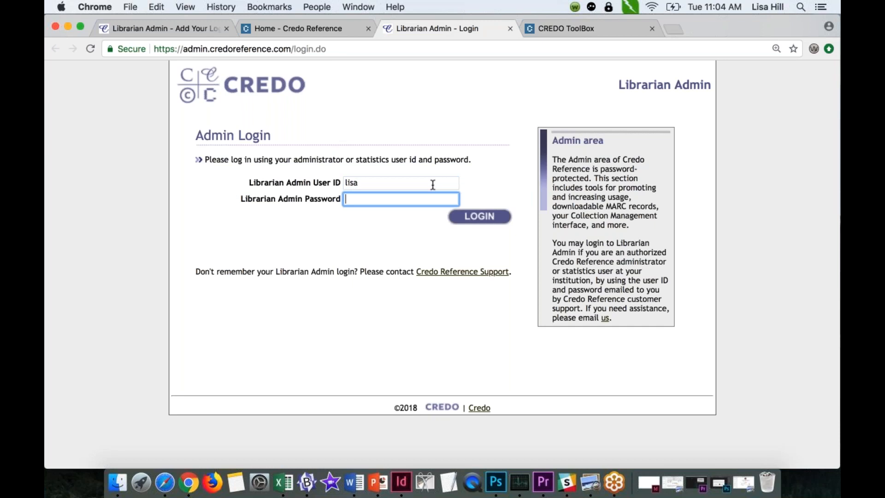
pyautogui.write('••••••')
pyautogui.press('Return')
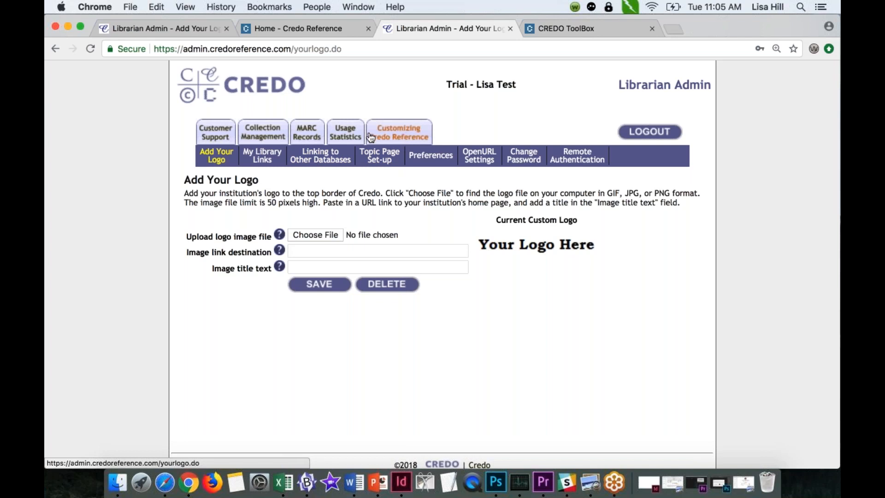
# Open the Your Title List page under Collection Management.
pyautogui.moveTo(353, 137)
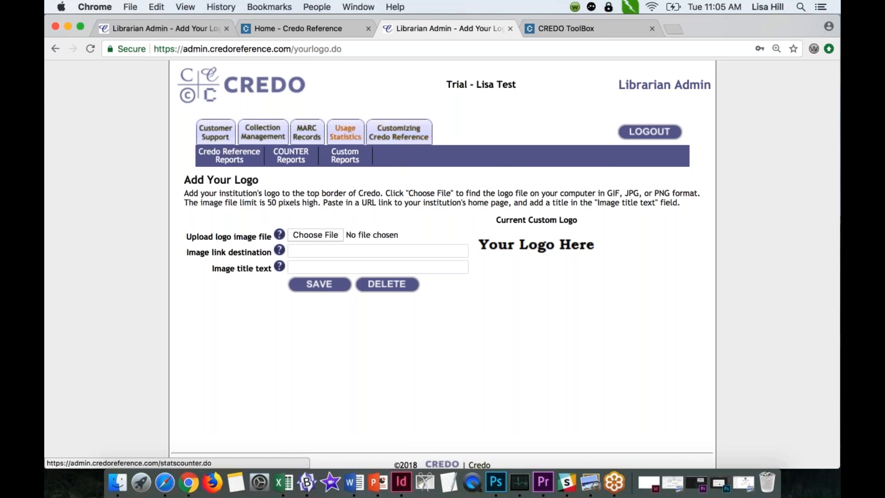
pyautogui.moveTo(314, 137)
pyautogui.moveTo(273, 138)
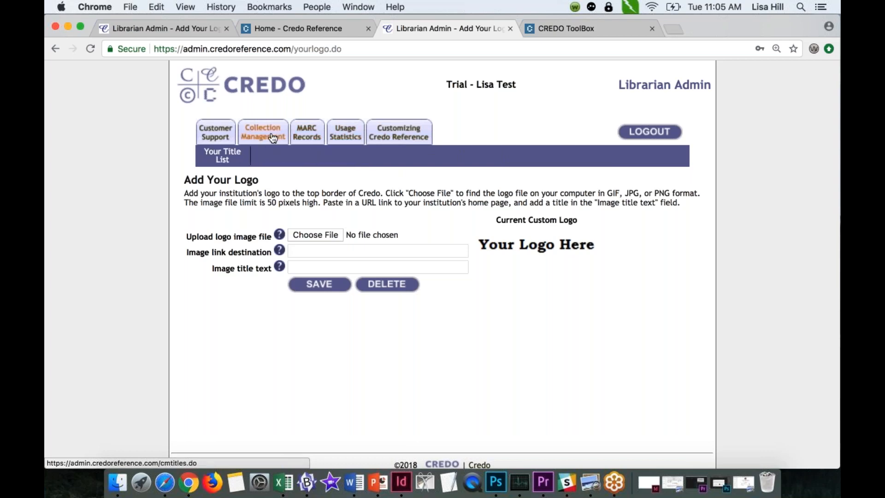
pyautogui.click(273, 138)
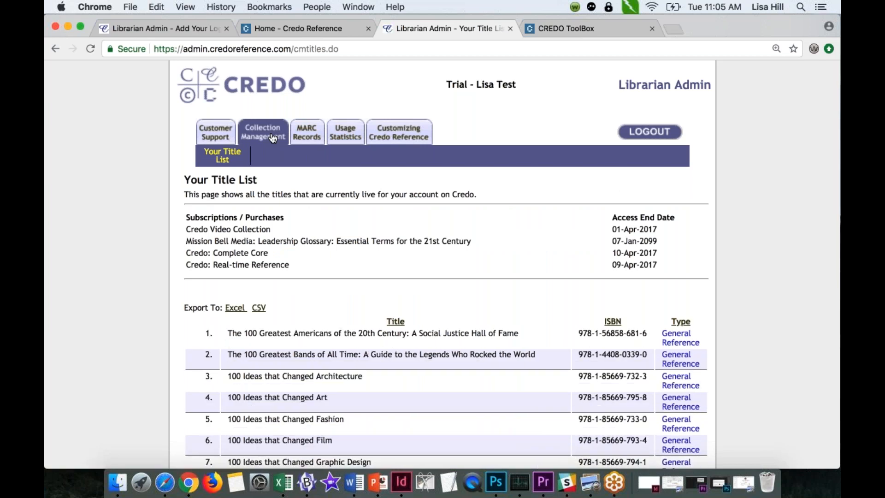
# Look through the subscribed titles with their ISBNs and types, returning to the export options above the list.
pyautogui.scroll(-1, 761, 398)
pyautogui.scroll(-5, 761, 397)
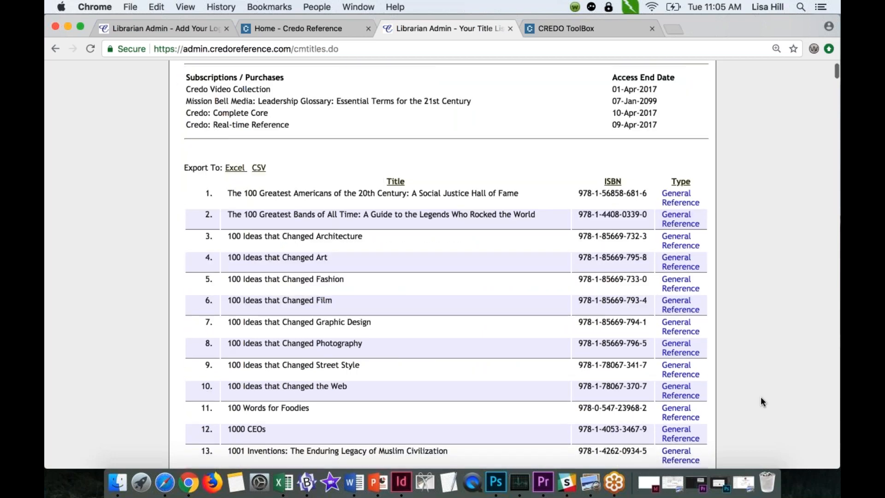
pyautogui.scroll(-5, 762, 398)
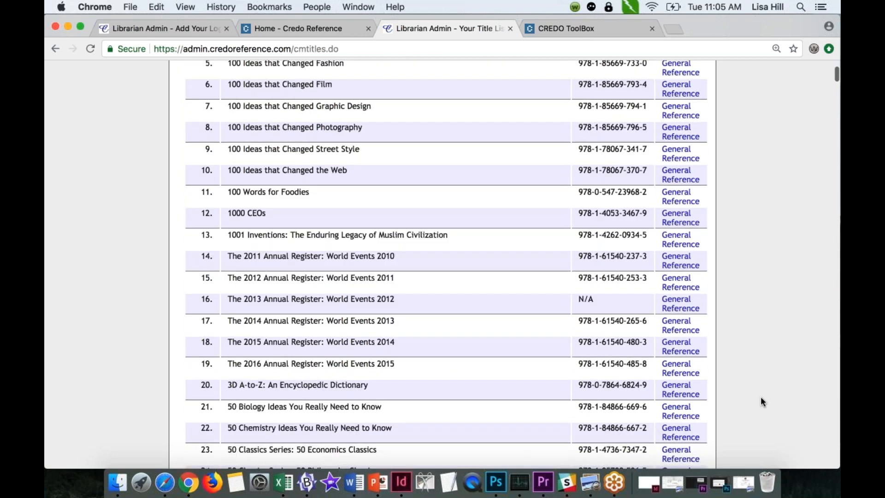
pyautogui.scroll(-6, 760, 396)
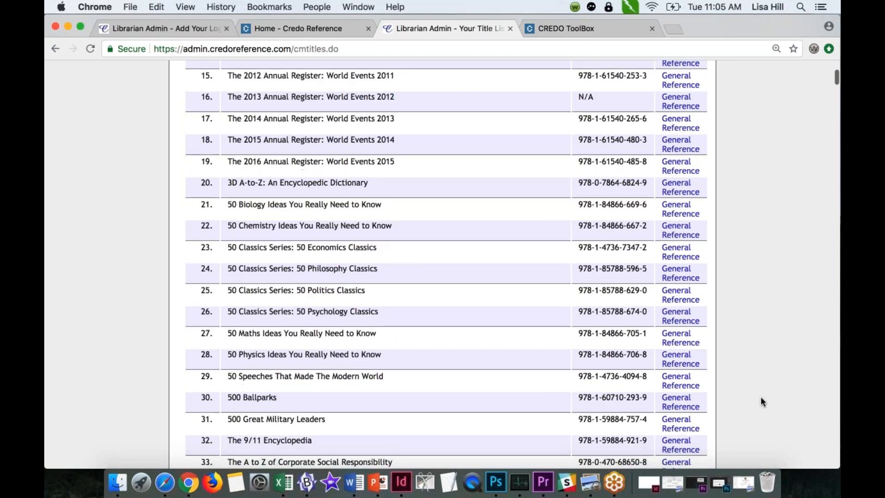
pyautogui.scroll(-5, 761, 397)
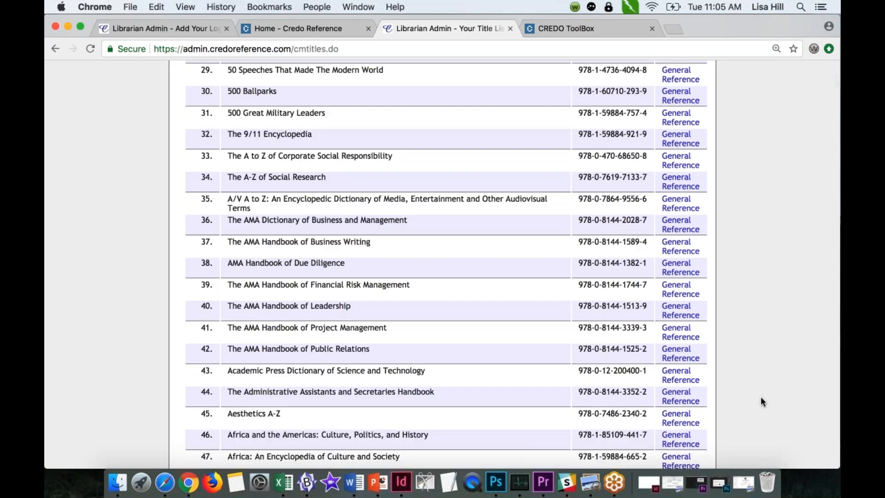
pyautogui.scroll(4, 761, 396)
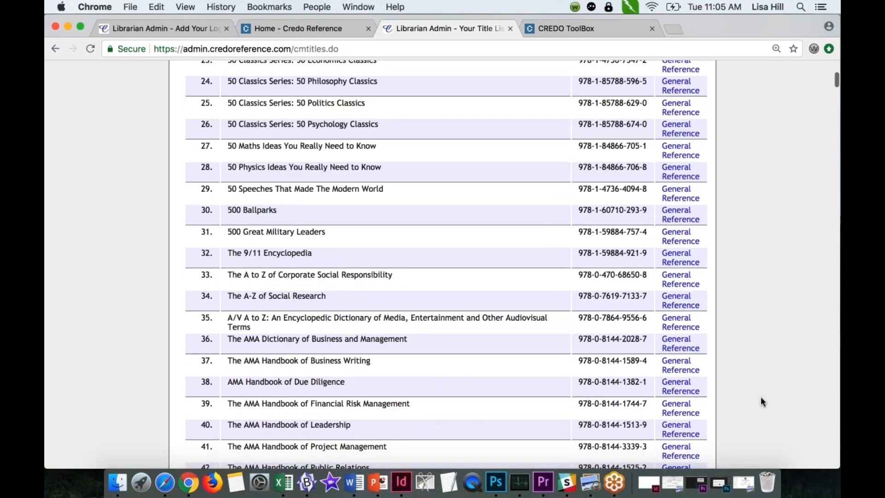
pyautogui.scroll(7, 761, 396)
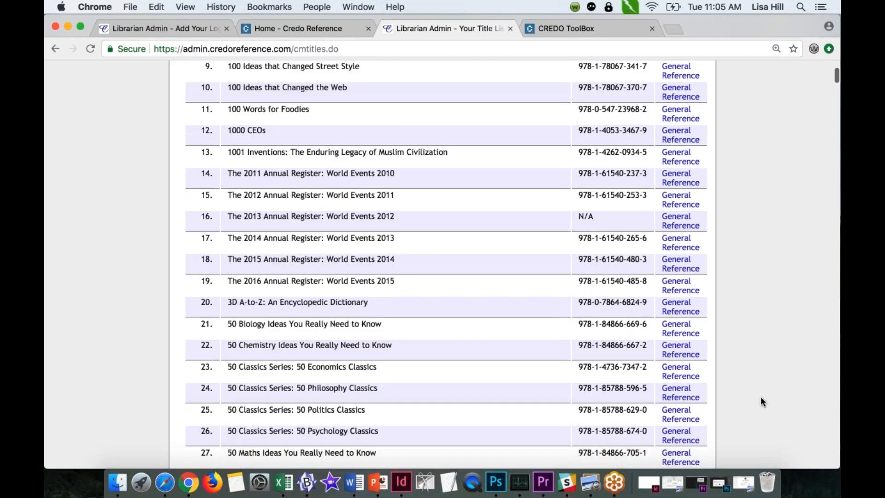
pyautogui.scroll(6, 762, 398)
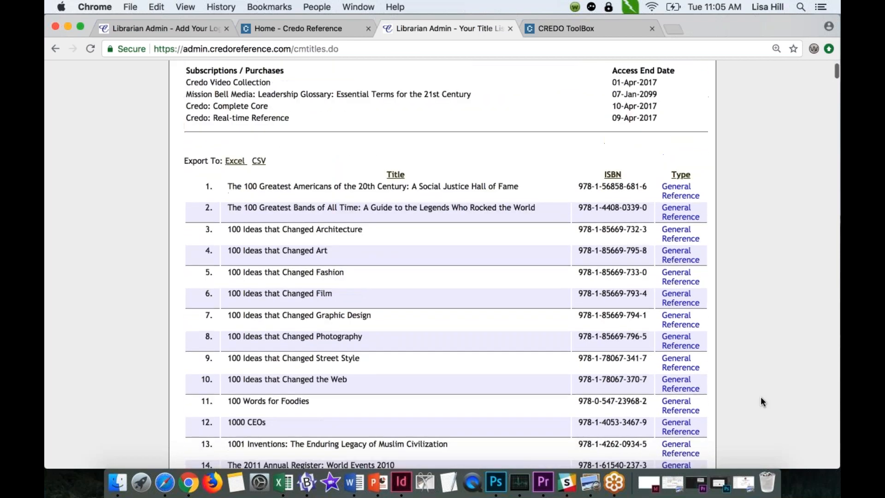
pyautogui.scroll(2, 761, 396)
# Export the title list to Excel and open the downloaded YourSubscriptionTitleList file despite the format mismatch.
pyautogui.moveTo(188, 229); pyautogui.dragTo(247, 229)
pyautogui.click(246, 229)
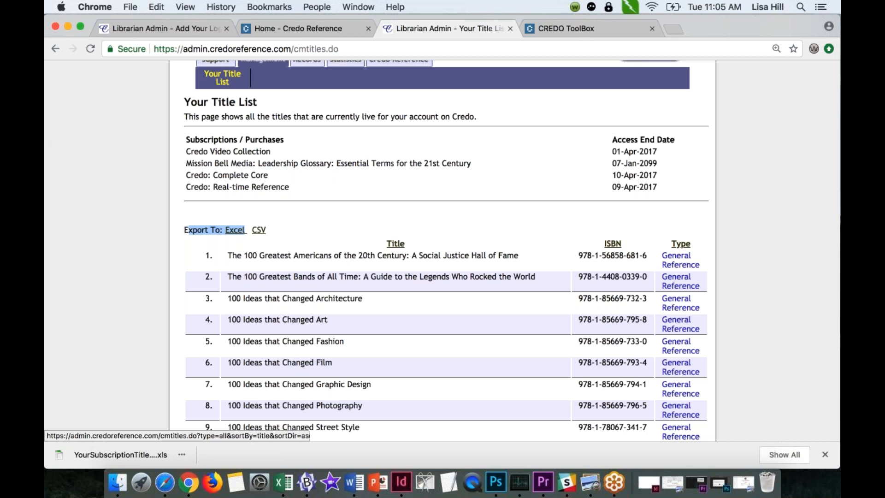
pyautogui.click(136, 454)
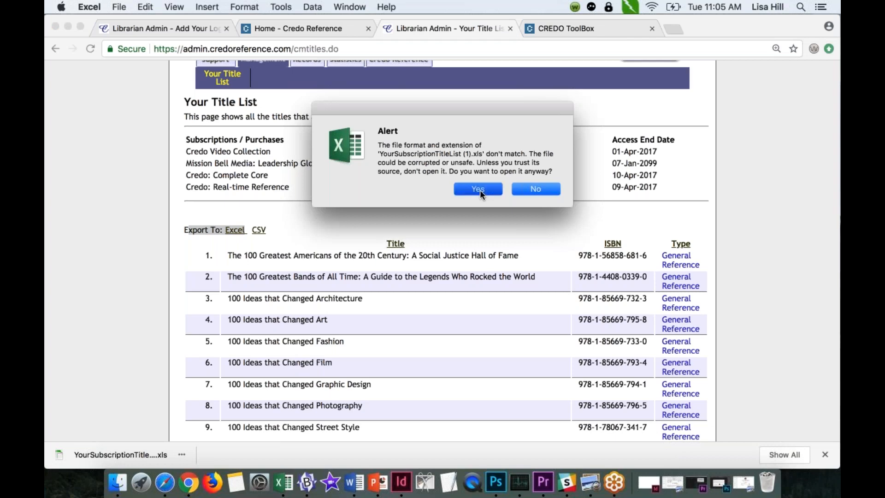
pyautogui.click(478, 189)
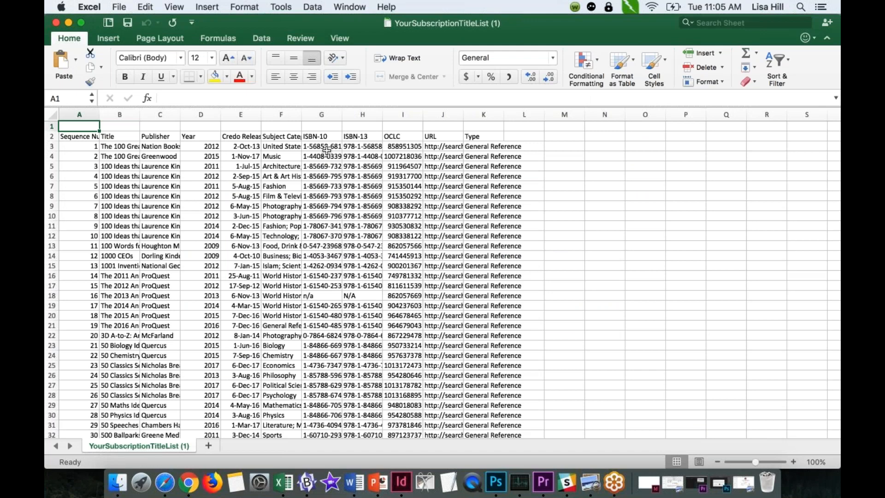
# Widen the Title and Publisher columns of the exported list to make their entries readable.
pyautogui.moveTo(140, 115); pyautogui.dragTo(216, 117)
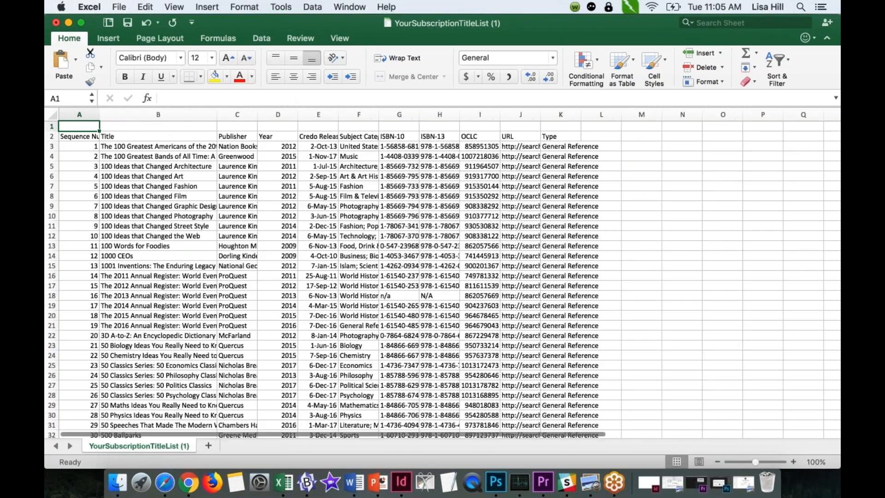
pyautogui.click(203, 115)
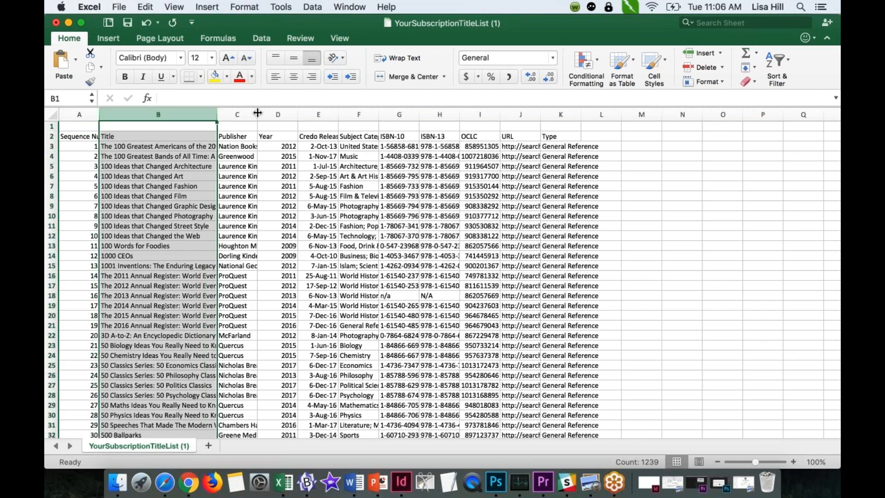
pyautogui.moveTo(257, 113); pyautogui.dragTo(303, 117)
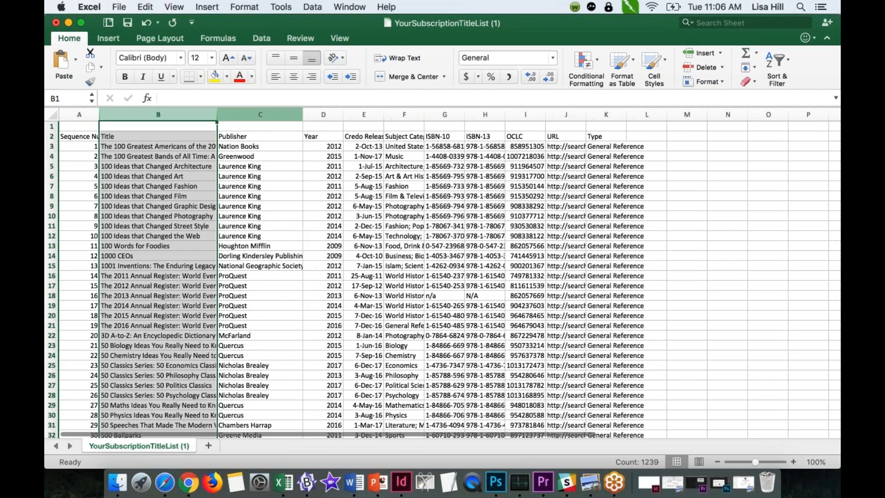
pyautogui.click(268, 115)
# Examine the Year and Credo release date columns, and widen the Subject Category column beside the ISBN columns.
pyautogui.click(329, 113)
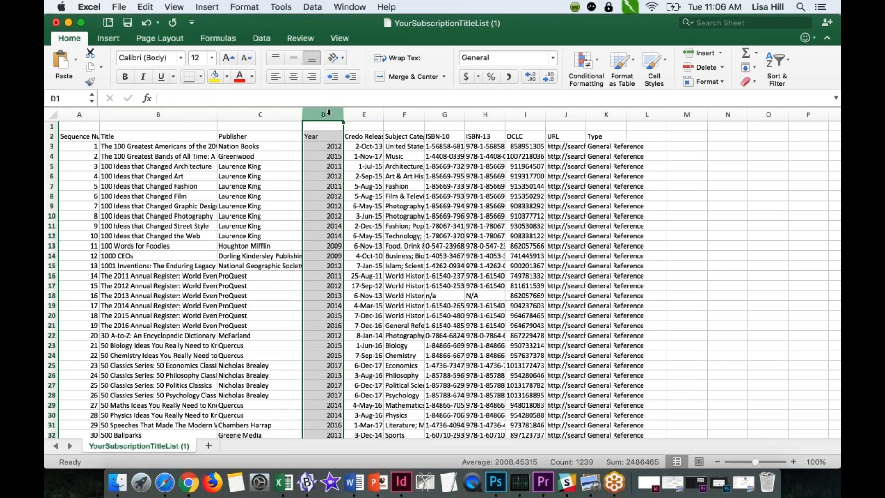
pyautogui.click(370, 114)
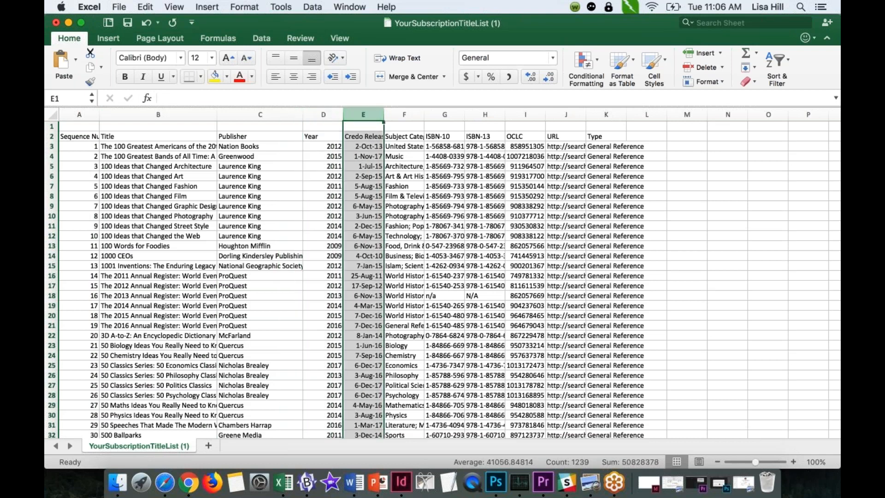
pyautogui.moveTo(424, 115); pyautogui.dragTo(526, 114)
pyautogui.click(442, 112)
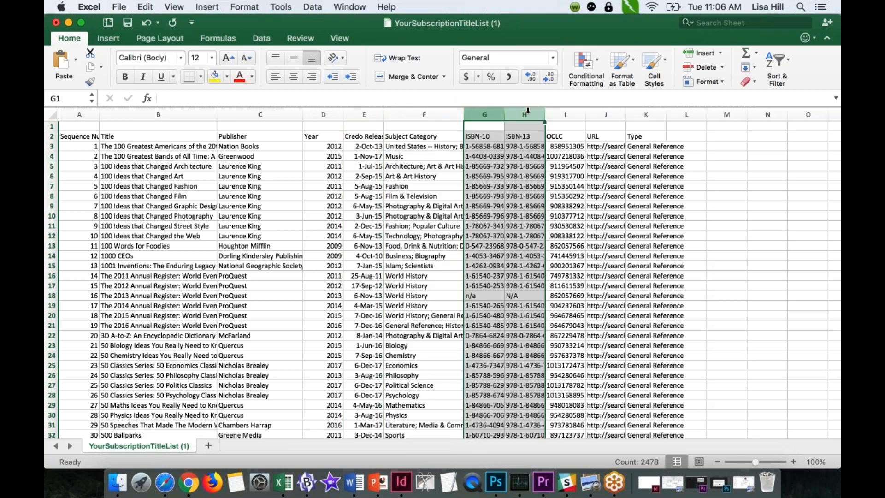
# Select the OCLC column, then fit the URL column to its full links and select it.
pyautogui.click(561, 114)
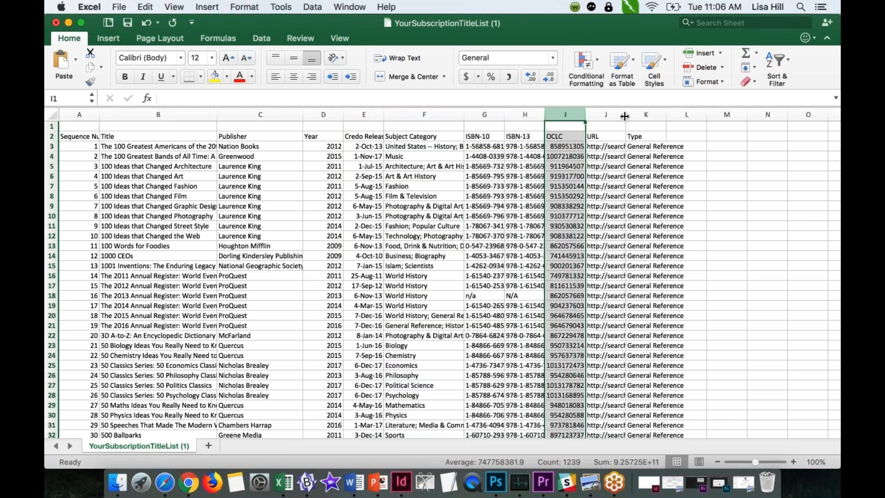
pyautogui.moveTo(624, 116); pyautogui.dragTo(625, 116)
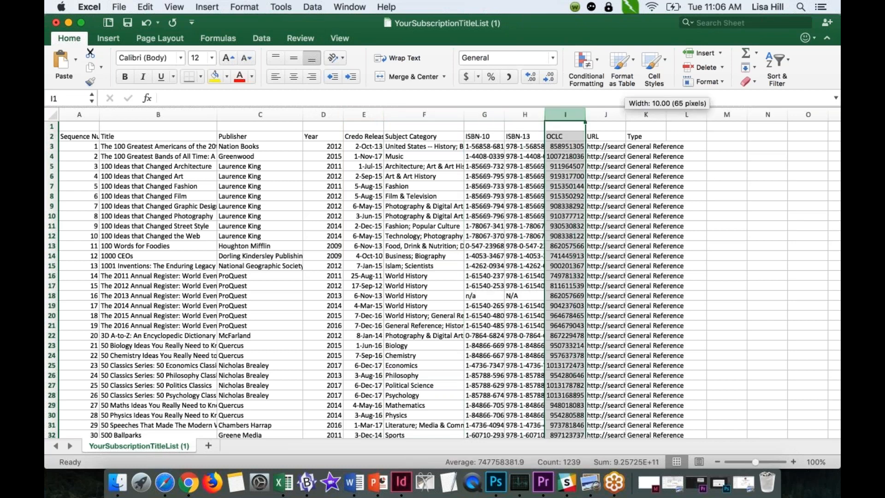
pyautogui.doubleClick(626, 114)
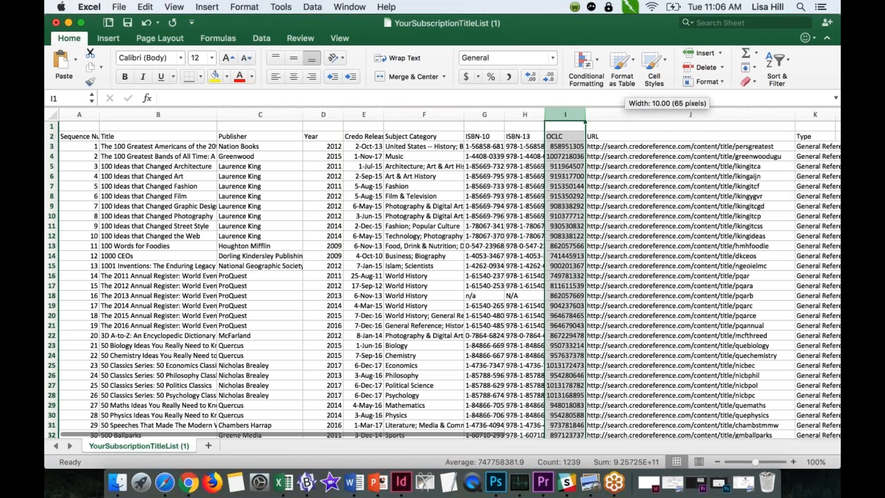
pyautogui.click(630, 114)
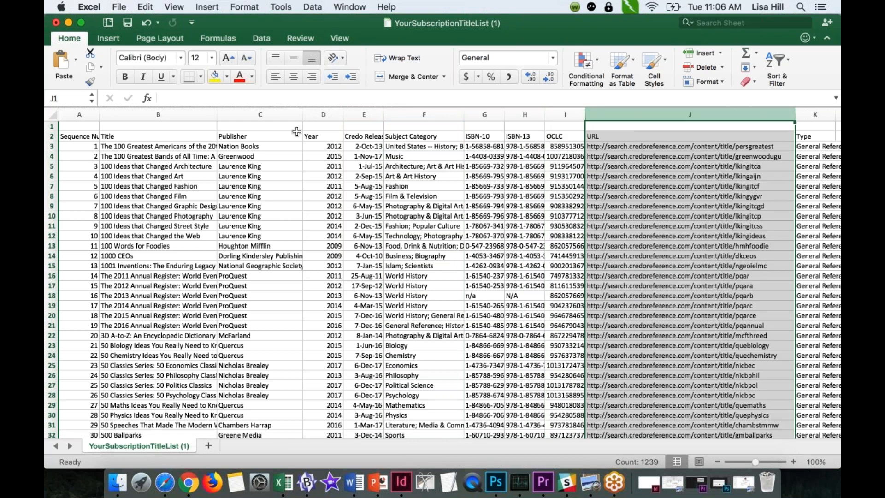
# Close the exported spreadsheet and look over the title list in Chrome again, returning to the admin section headings.
pyautogui.click(69, 23)
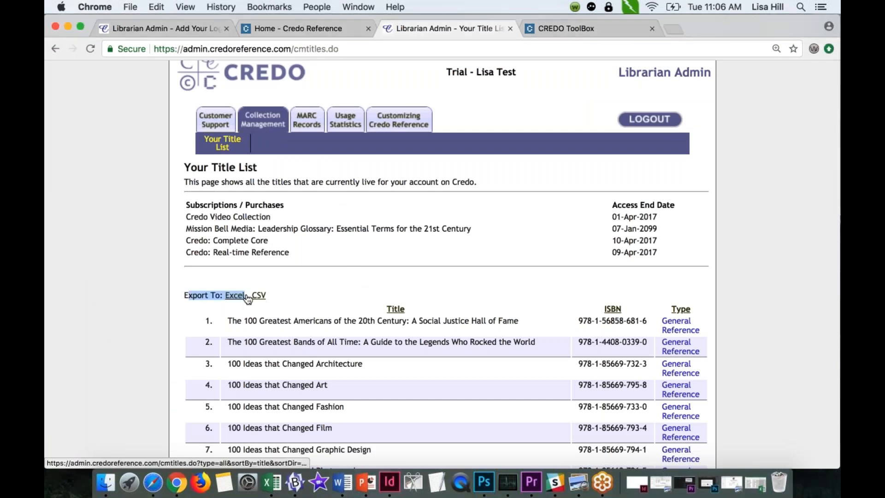
pyautogui.click(323, 309)
pyautogui.scroll(-10, 323, 310)
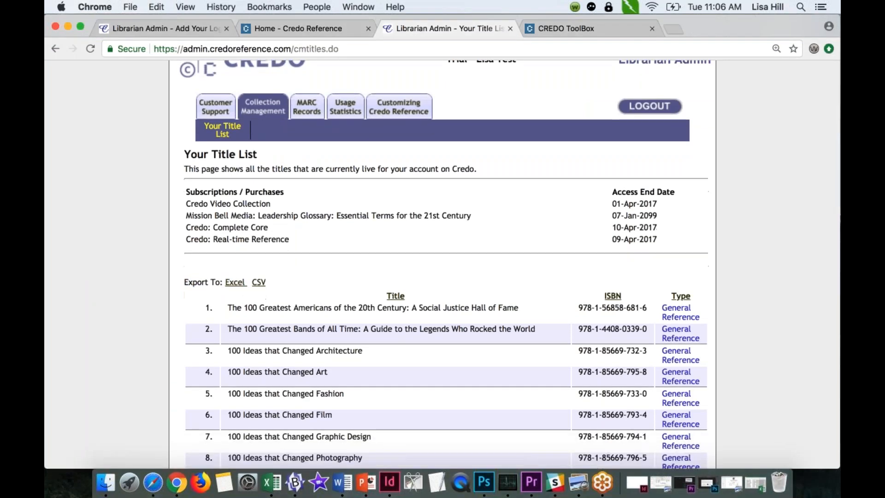
pyautogui.scroll(-8, 322, 310)
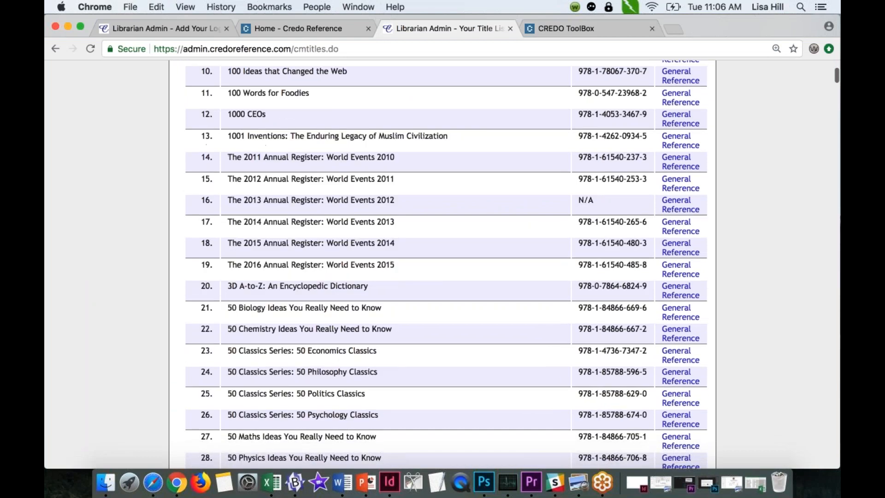
pyautogui.scroll(12, 322, 310)
pyautogui.scroll(4, 322, 217)
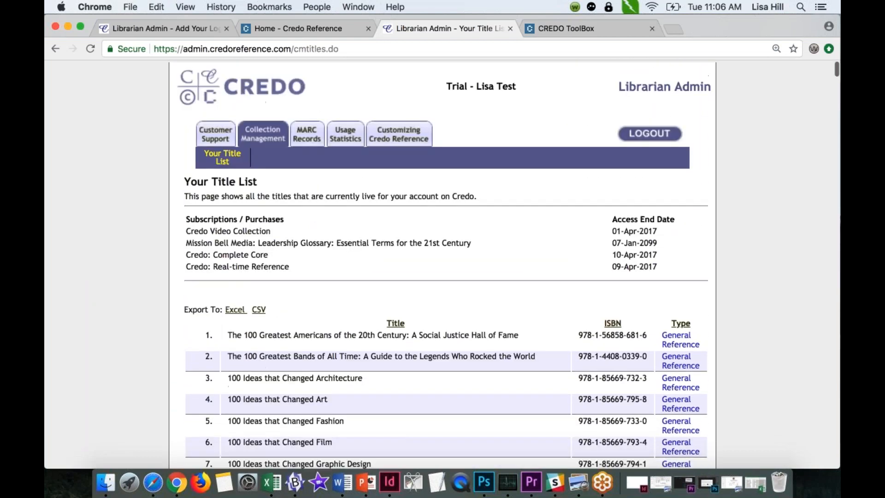
pyautogui.moveTo(312, 137)
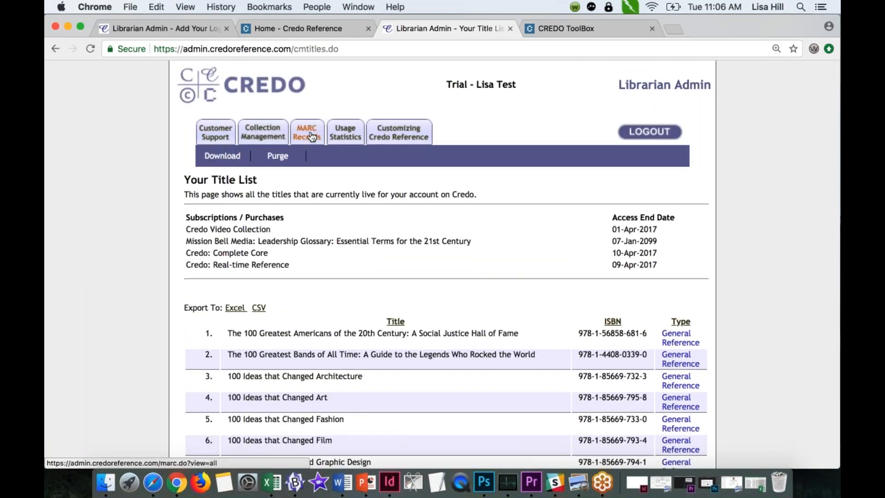
# Open the MARC records download page and look through the list of available titles and their record dates.
pyautogui.click(313, 137)
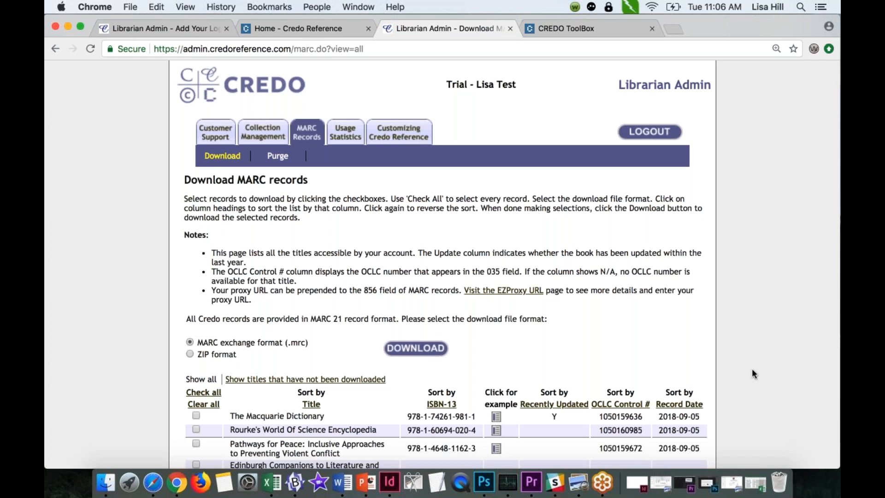
pyautogui.scroll(-3, 752, 369)
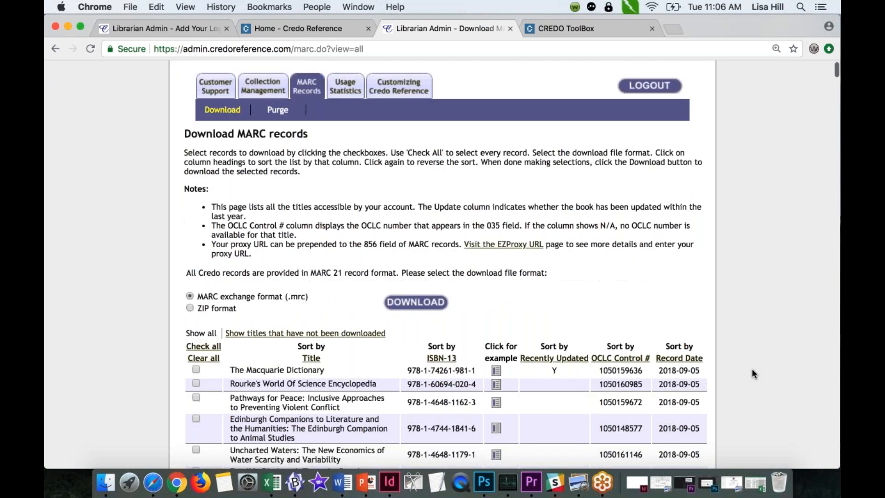
pyautogui.scroll(-10, 752, 374)
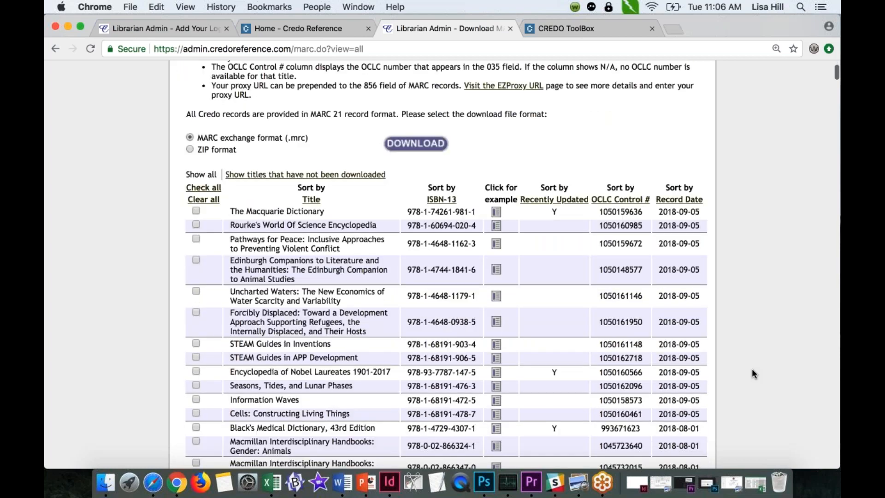
pyautogui.scroll(-4, 753, 373)
pyautogui.scroll(-9, 753, 373)
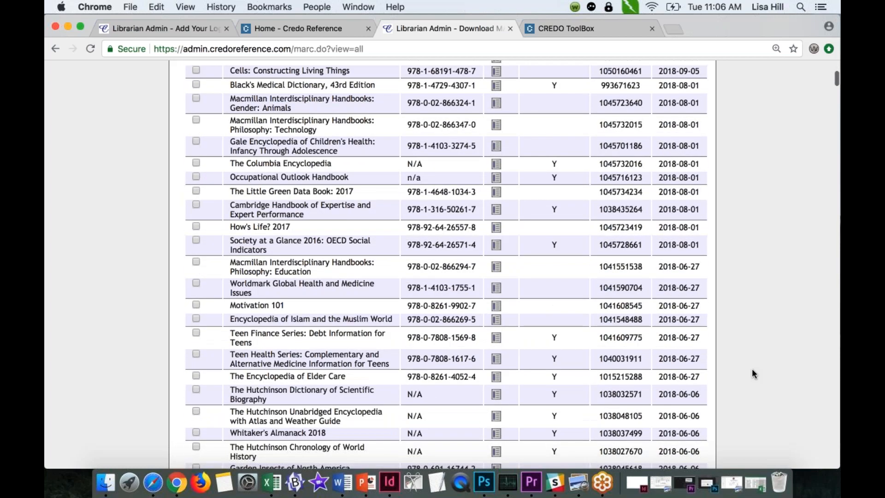
pyautogui.scroll(-6, 753, 373)
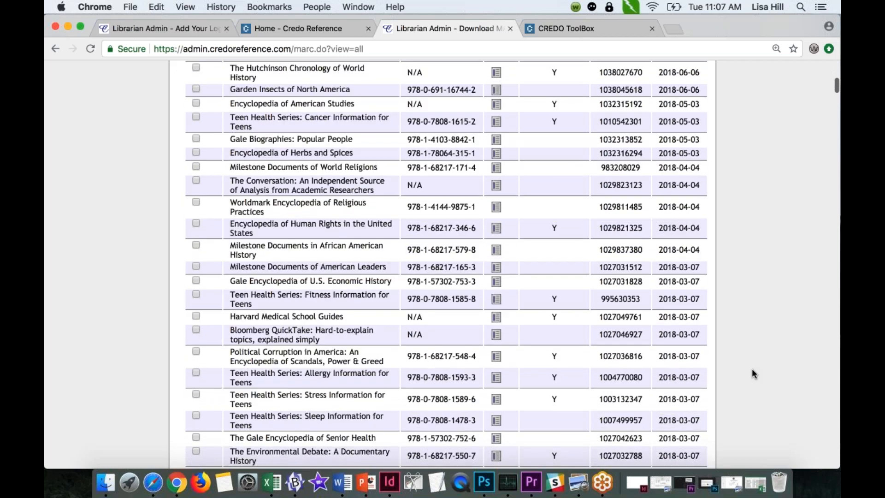
pyautogui.scroll(-10, 753, 374)
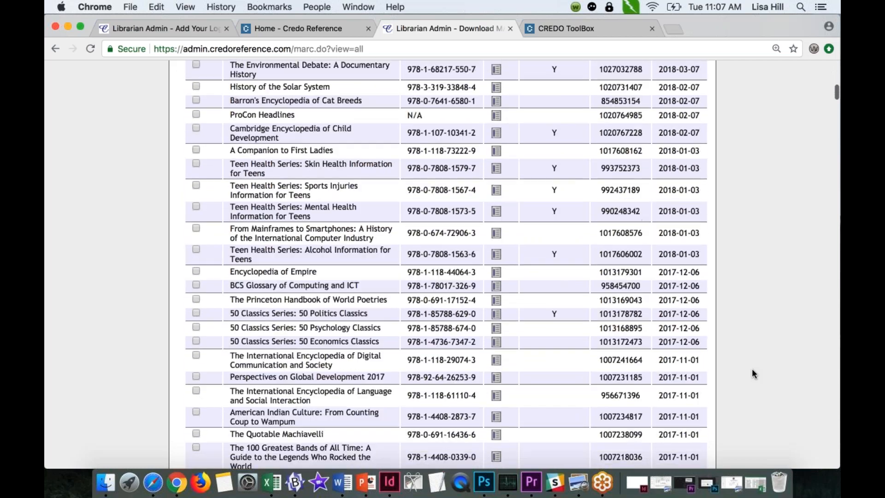
pyautogui.scroll(-7, 752, 373)
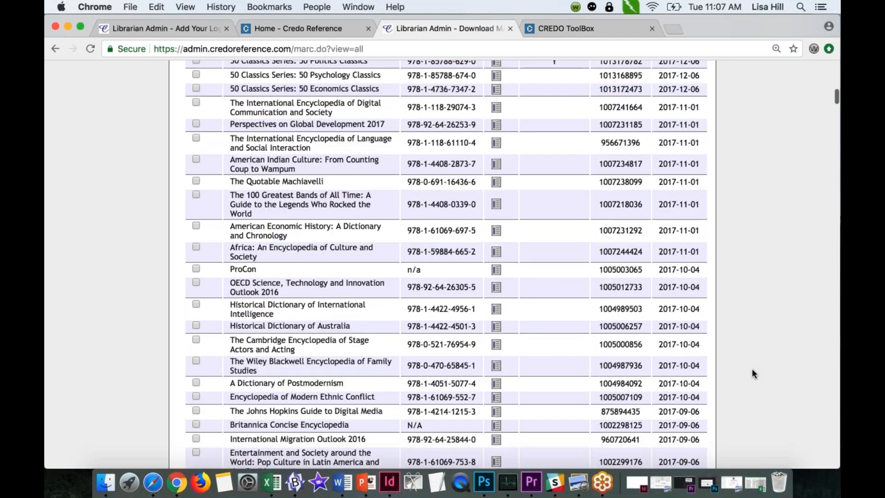
pyautogui.scroll(-5, 752, 374)
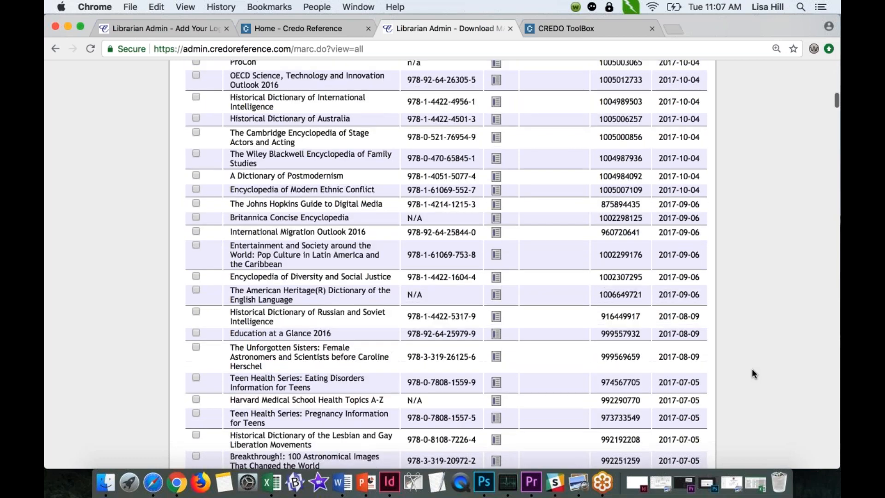
pyautogui.scroll(-7, 753, 373)
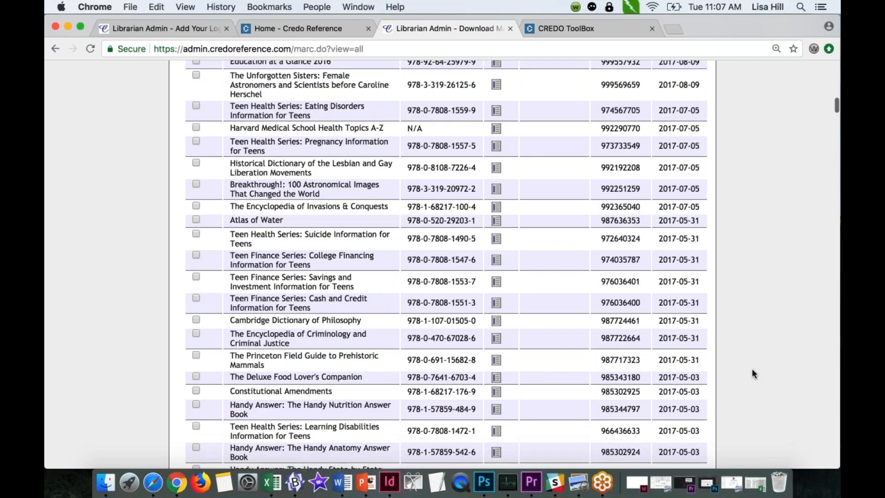
pyautogui.scroll(-7, 753, 370)
pyautogui.scroll(9, 753, 370)
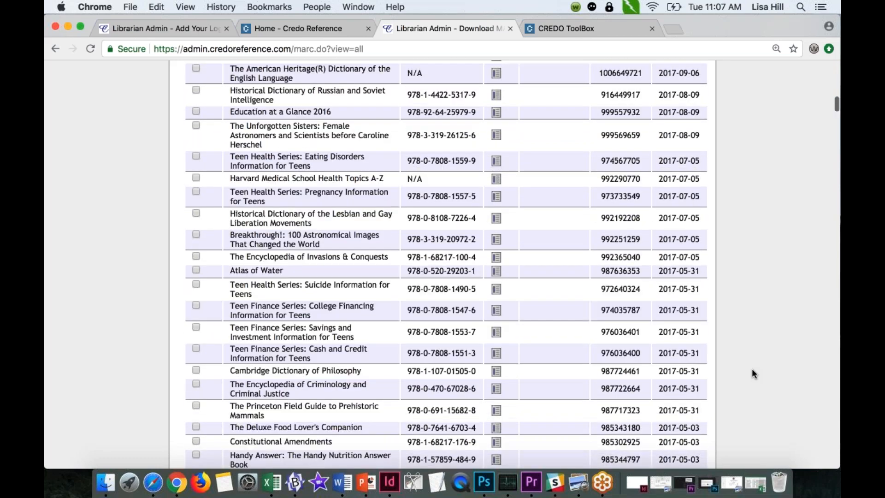
pyautogui.scroll(10, 752, 374)
pyautogui.scroll(7, 752, 369)
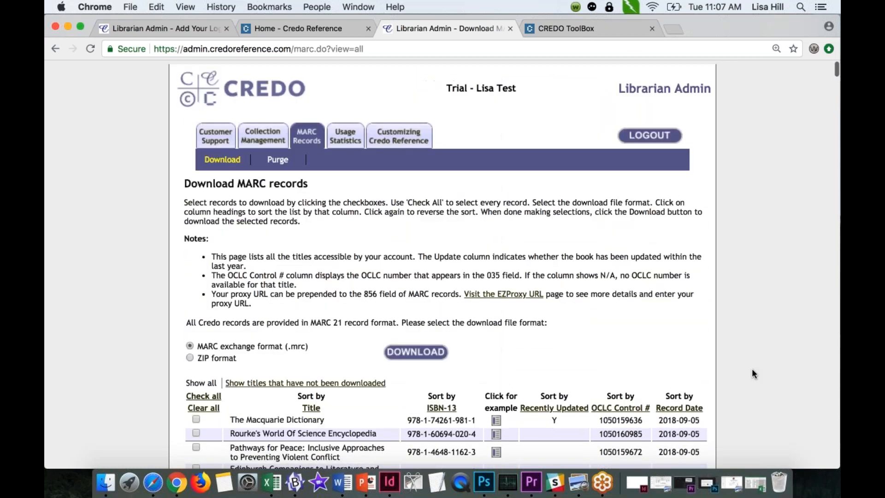
# Open the example MARC record for the Edinburgh Companion to Animal Studies and highlight the title in its 245 field.
pyautogui.scroll(-4, 751, 369)
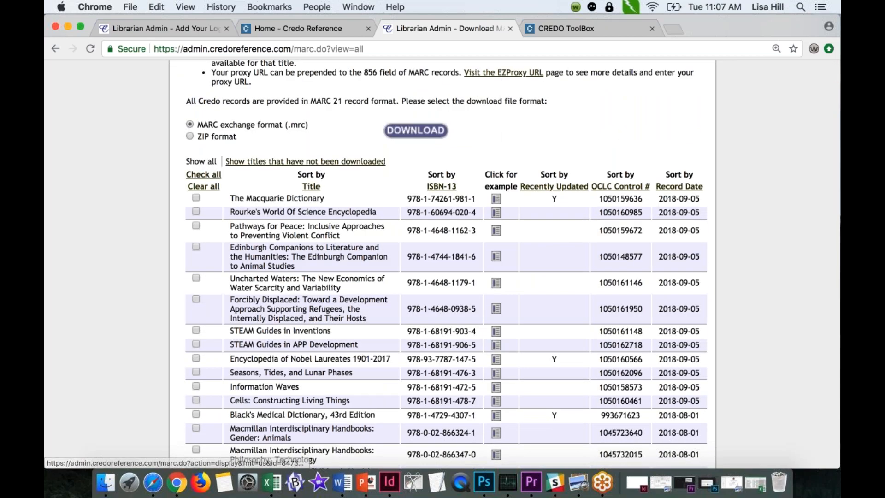
pyautogui.click(496, 256)
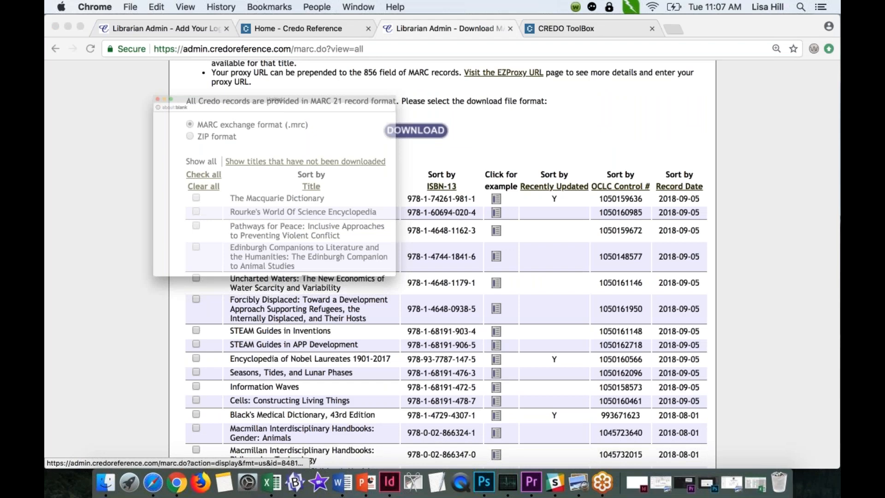
pyautogui.scroll(-3, 404, 288)
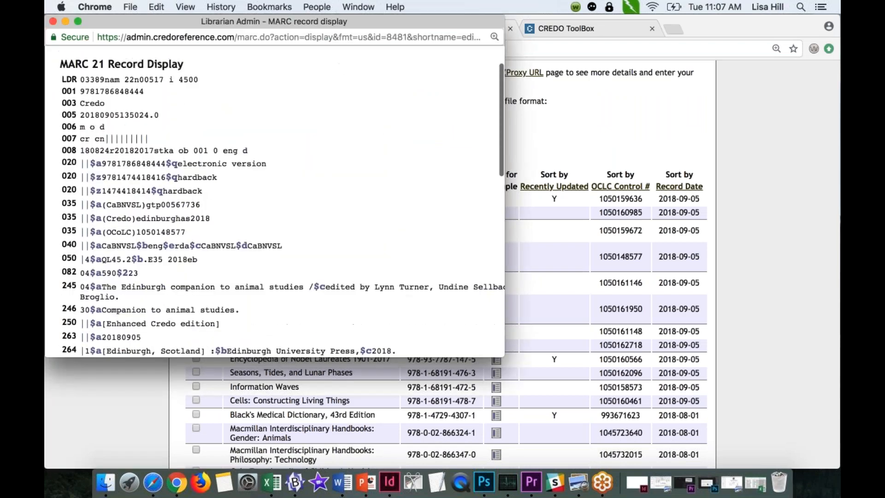
pyautogui.moveTo(309, 255); pyautogui.dragTo(185, 244)
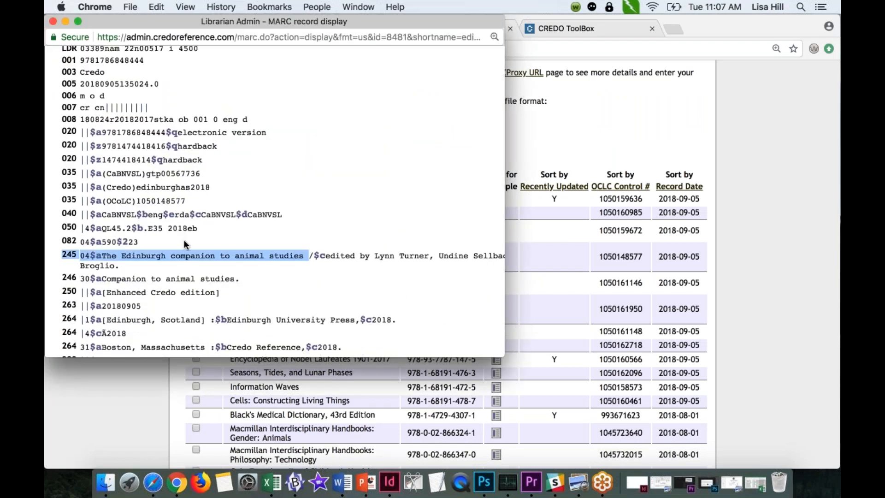
pyautogui.scroll(-1, 283, 202)
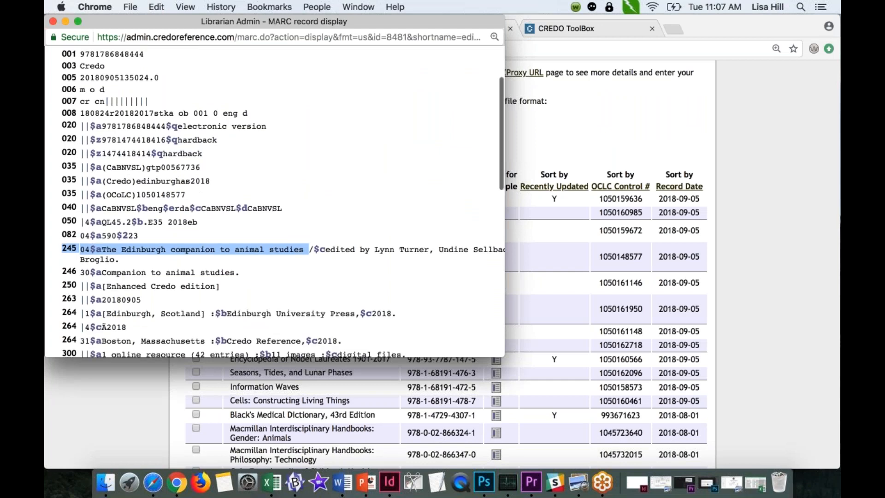
# Highlight the proxied URL in the record's 856 field, then close the MARC record display.
pyautogui.scroll(-10, 181, 317)
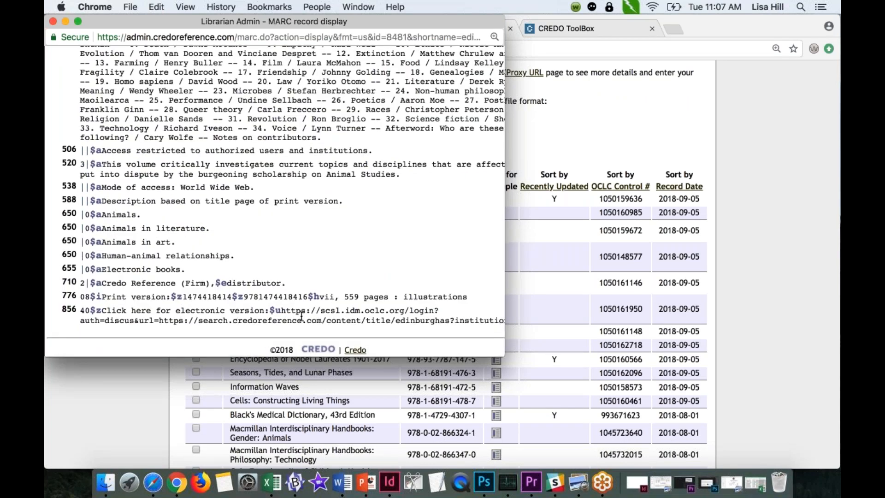
pyautogui.moveTo(282, 311); pyautogui.dragTo(505, 322)
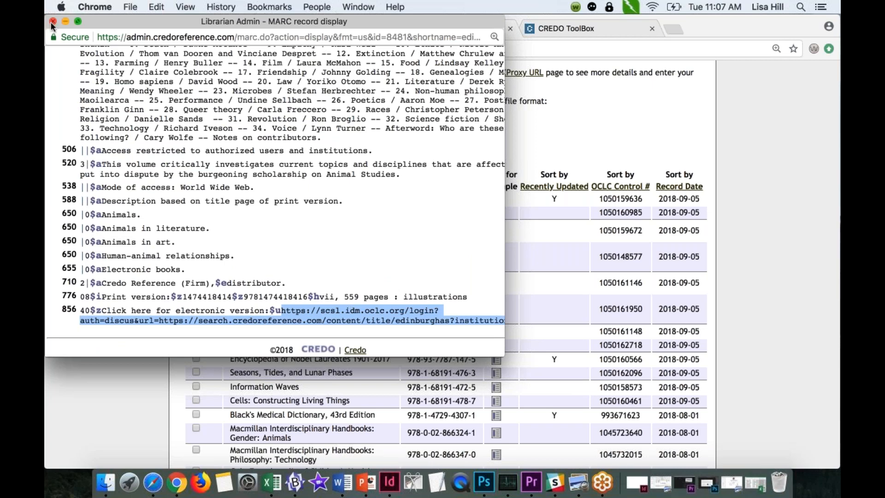
pyautogui.press('super+w')
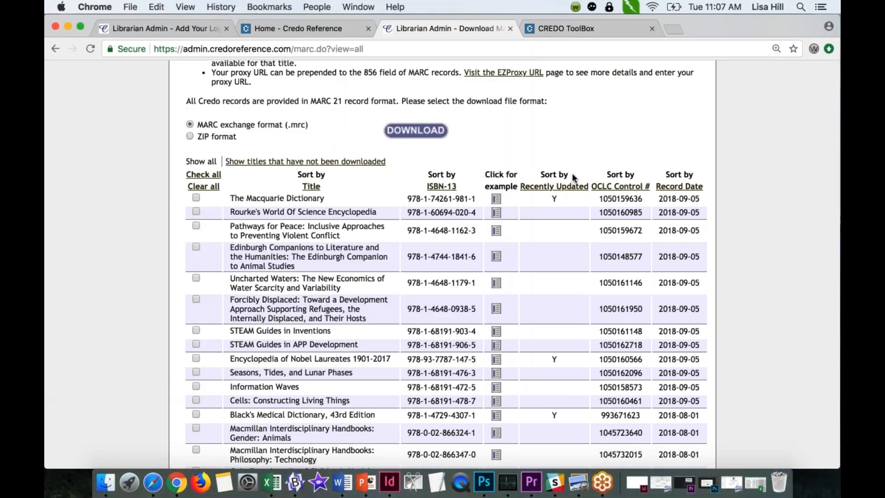
# Point out The Macquarie Dictionary by highlighting its title, its record date and its Recently Updated mark.
pyautogui.moveTo(574, 178); pyautogui.dragTo(552, 199)
pyautogui.moveTo(325, 198); pyautogui.dragTo(240, 199)
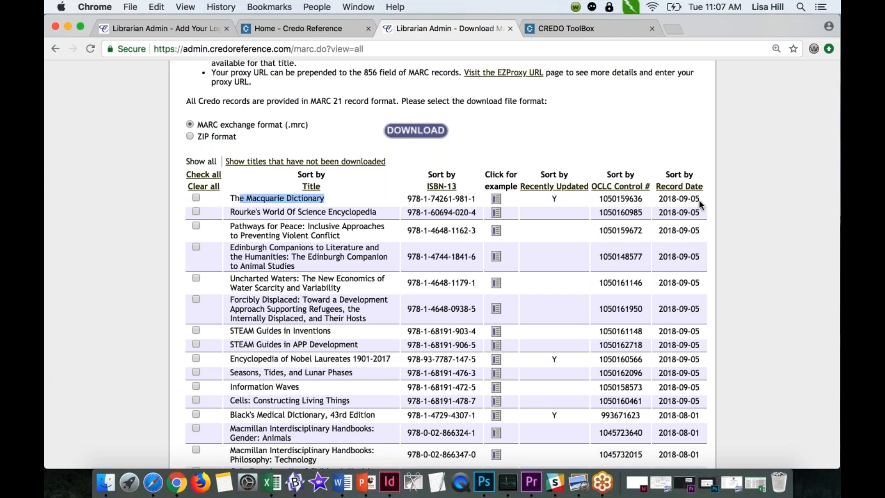
pyautogui.moveTo(699, 200); pyautogui.dragTo(661, 201)
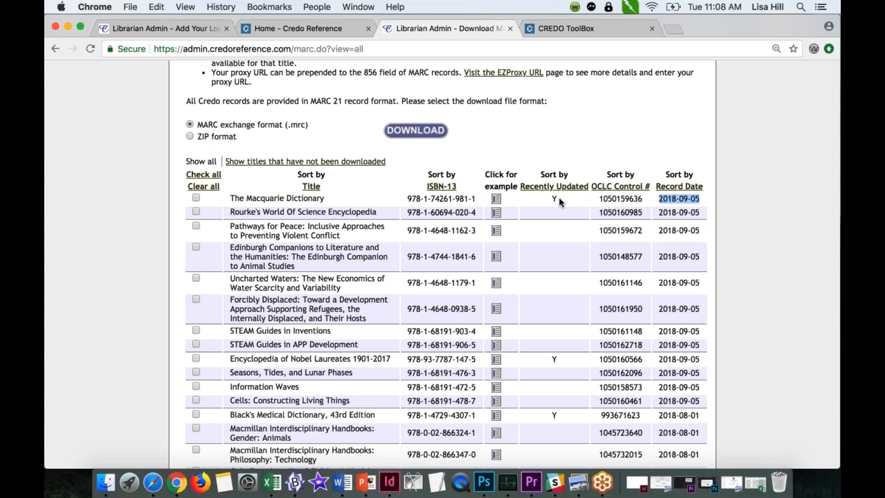
pyautogui.click(554, 199)
pyautogui.doubleClick(553, 199)
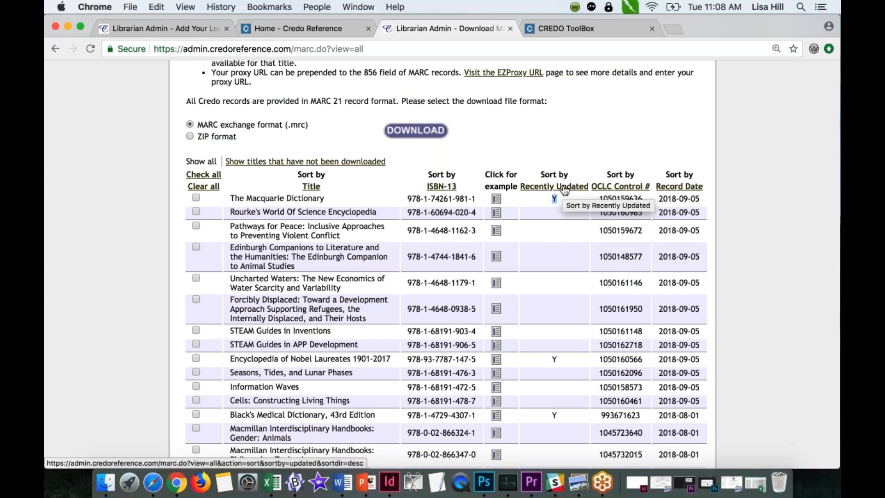
# Examine the Record Date column by highlighting its heading and the date of the Edinburgh Companion title.
pyautogui.moveTo(654, 187); pyautogui.dragTo(625, 187)
pyautogui.click(590, 207)
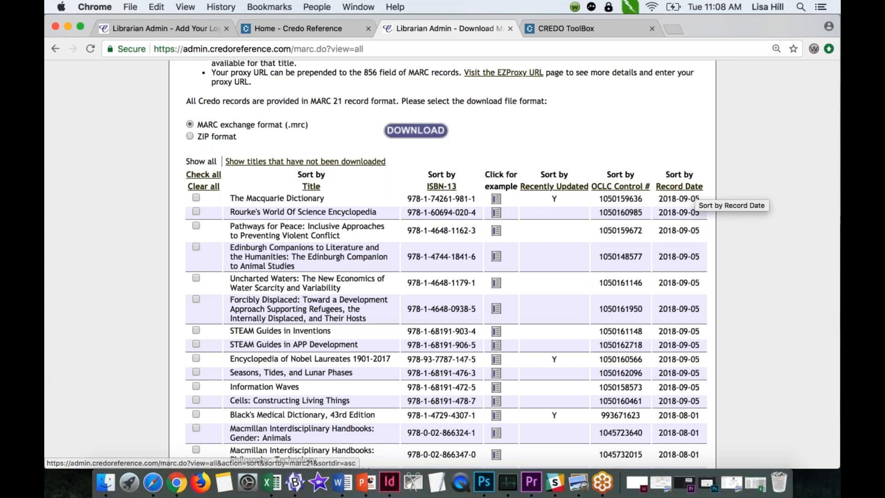
pyautogui.moveTo(703, 187); pyautogui.dragTo(657, 186)
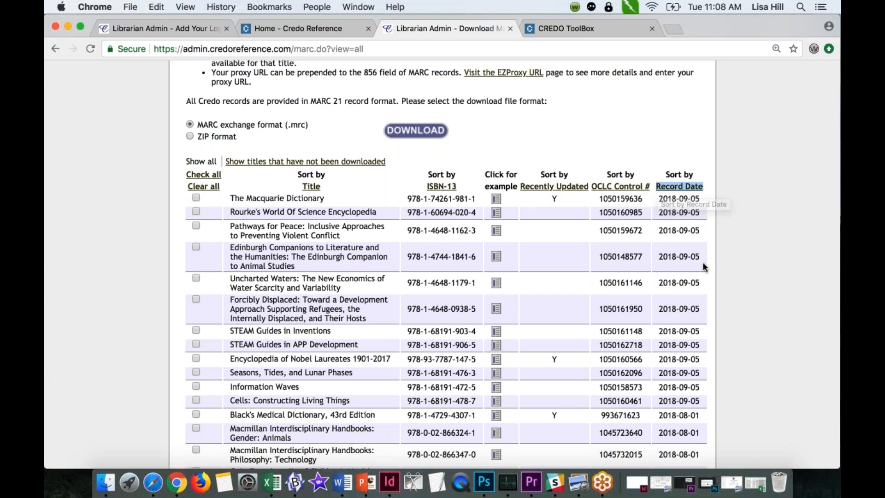
pyautogui.moveTo(704, 266); pyautogui.dragTo(662, 257)
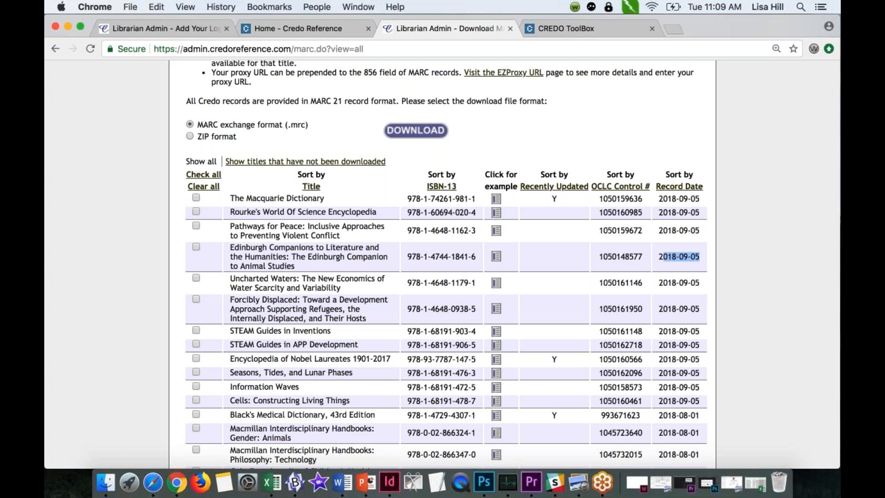
# Check the first five titles, The Macquarie Dictionary through Uncharted Waters, and download their records in MARC exchange format (.mrc).
pyautogui.click(196, 197)
pyautogui.click(196, 211)
pyautogui.click(196, 225)
pyautogui.click(196, 247)
pyautogui.click(196, 278)
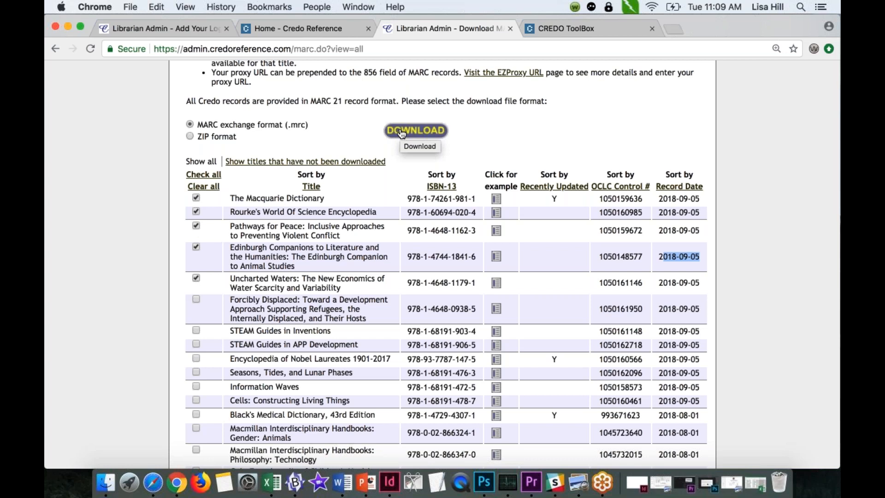
pyautogui.click(402, 132)
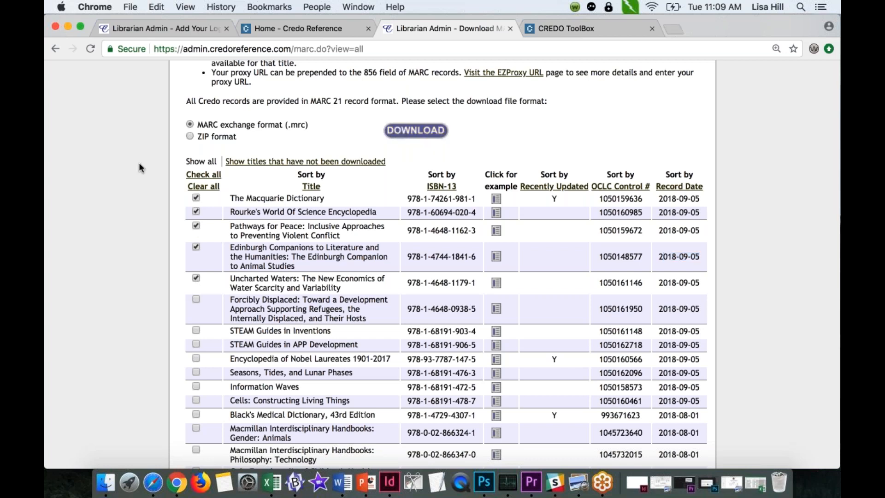
# Clear the five checked titles, then check every title in the list and look over the selection.
pyautogui.click(215, 187)
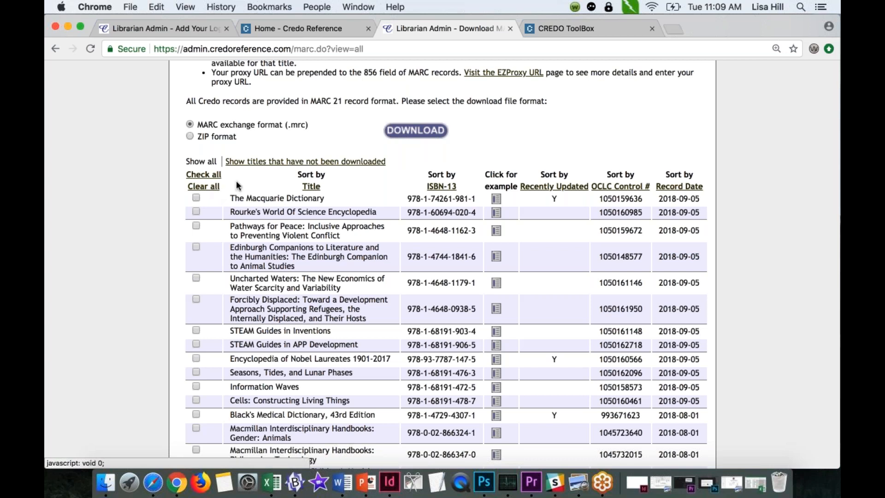
pyautogui.moveTo(234, 175); pyautogui.dragTo(199, 175)
pyautogui.click(162, 177)
pyautogui.click(199, 175)
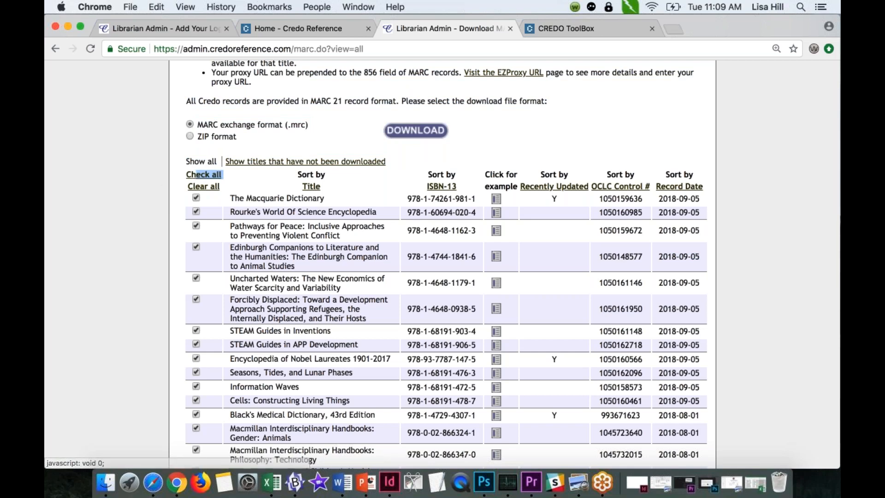
pyautogui.scroll(-5, 442, 265)
pyautogui.scroll(5, 443, 266)
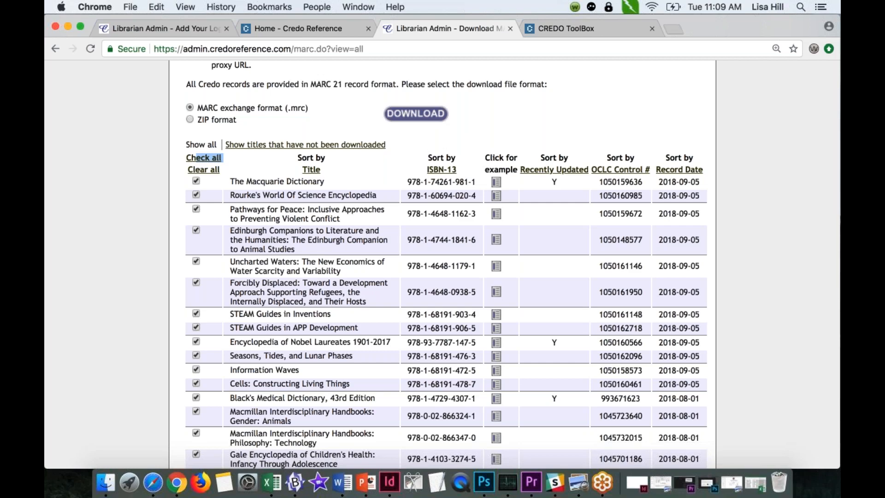
pyautogui.scroll(1, 442, 265)
pyautogui.scroll(2, 443, 265)
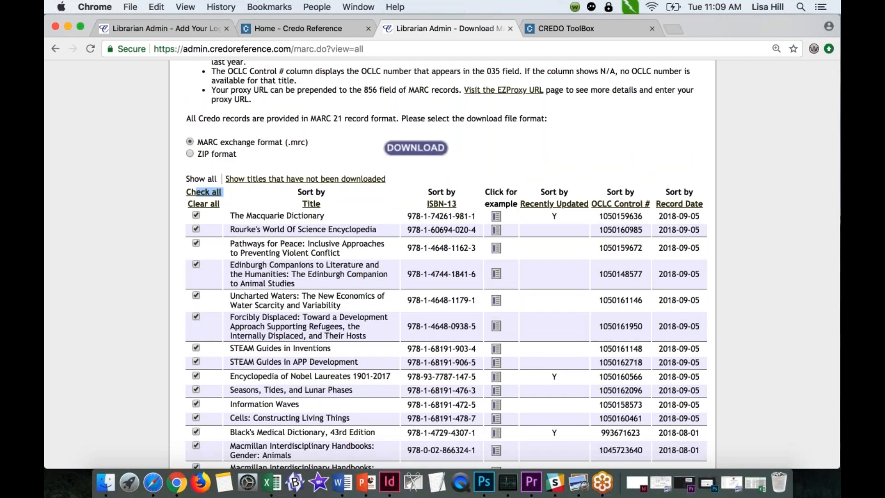
pyautogui.scroll(2, 356, 284)
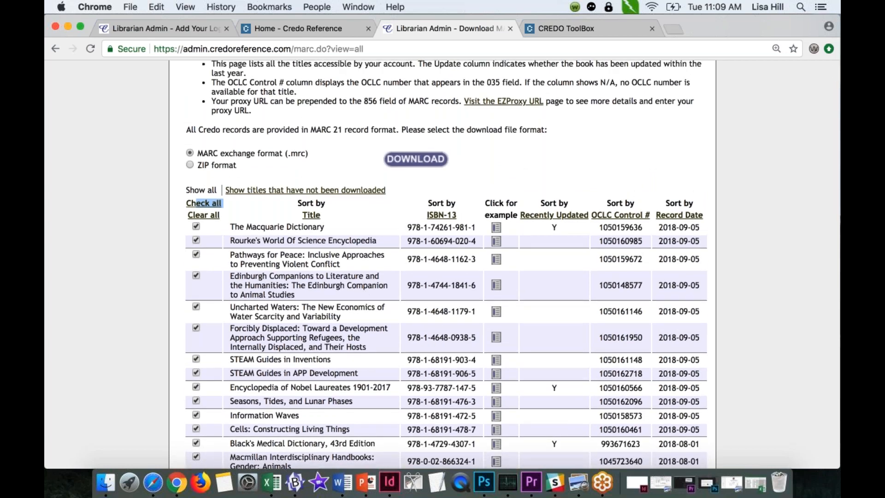
# Show only the titles that have not been downloaded and look through the filtered list.
pyautogui.click(146, 237)
pyautogui.moveTo(386, 190); pyautogui.dragTo(228, 187)
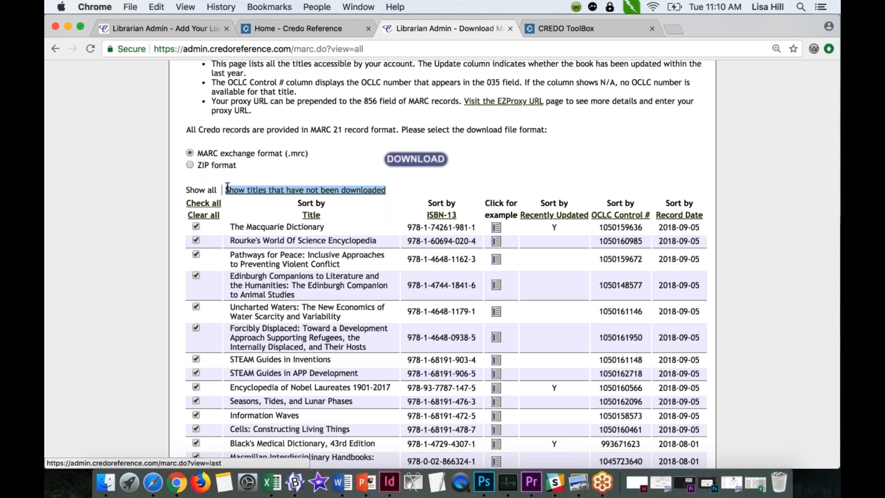
pyautogui.click(229, 190)
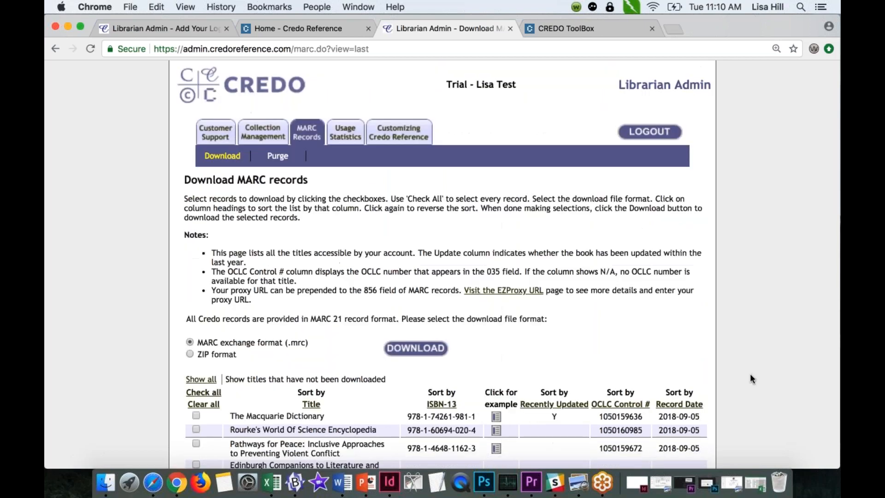
pyautogui.scroll(-20, 750, 375)
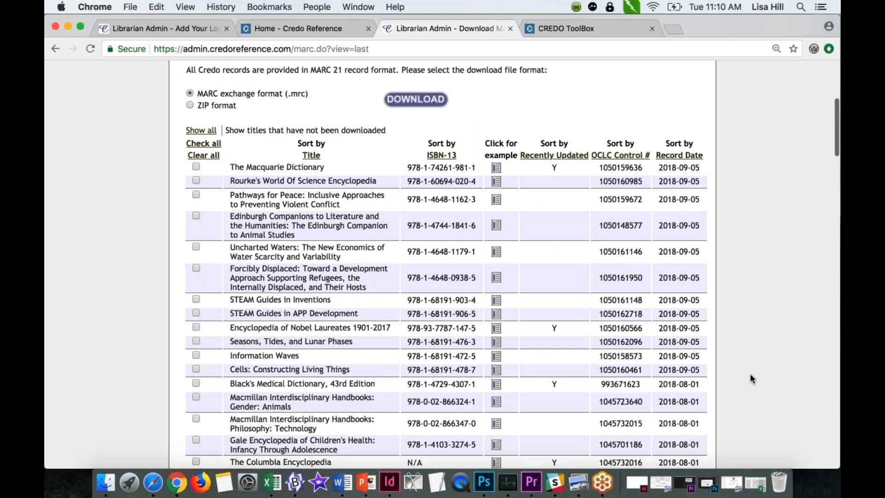
# Examine the list of titles not yet downloaded, including the older record dates, and highlight the Check all option.
pyautogui.scroll(-20, 750, 375)
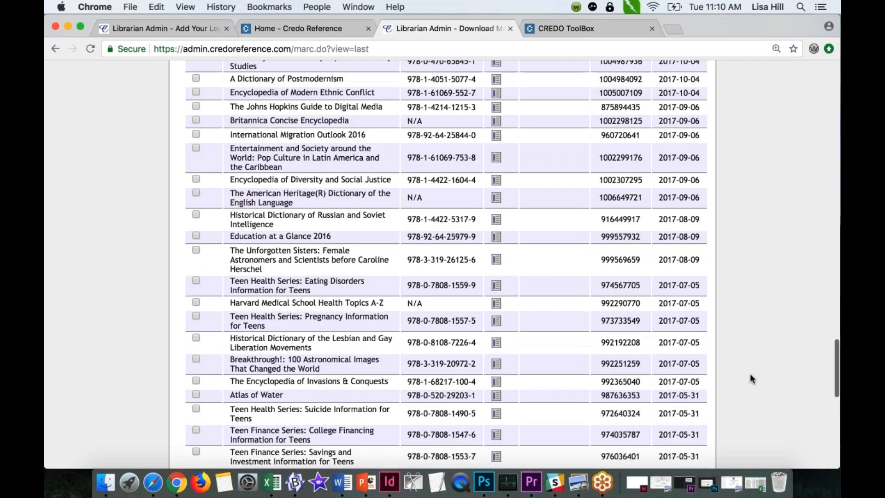
pyautogui.scroll(15, 751, 374)
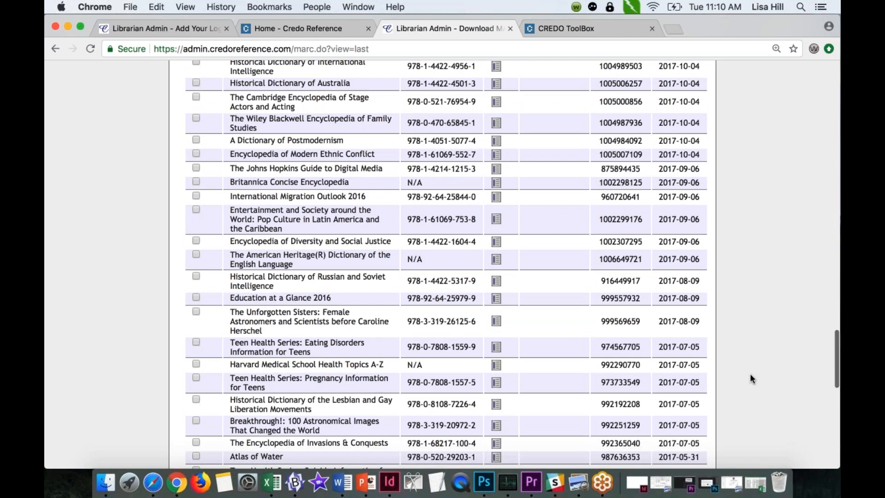
pyautogui.scroll(10, 751, 375)
pyautogui.scroll(10, 751, 379)
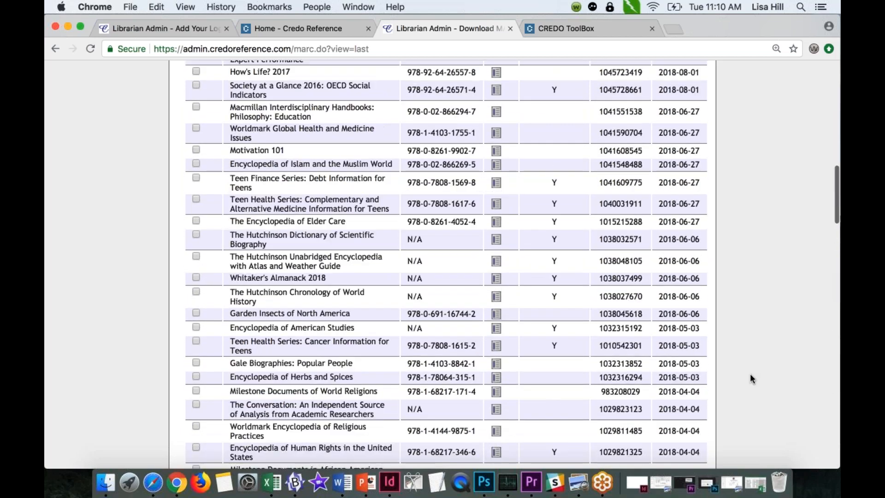
pyautogui.scroll(15, 751, 379)
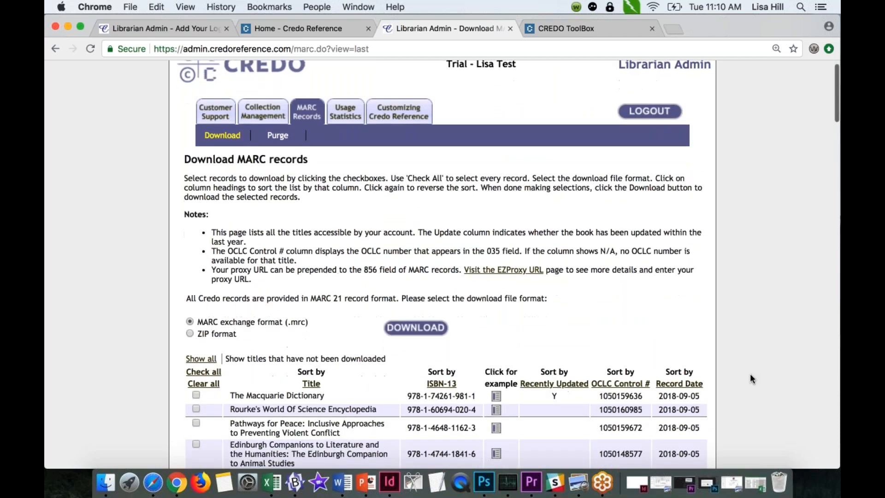
pyautogui.scroll(-5, 751, 379)
pyautogui.scroll(2, 751, 374)
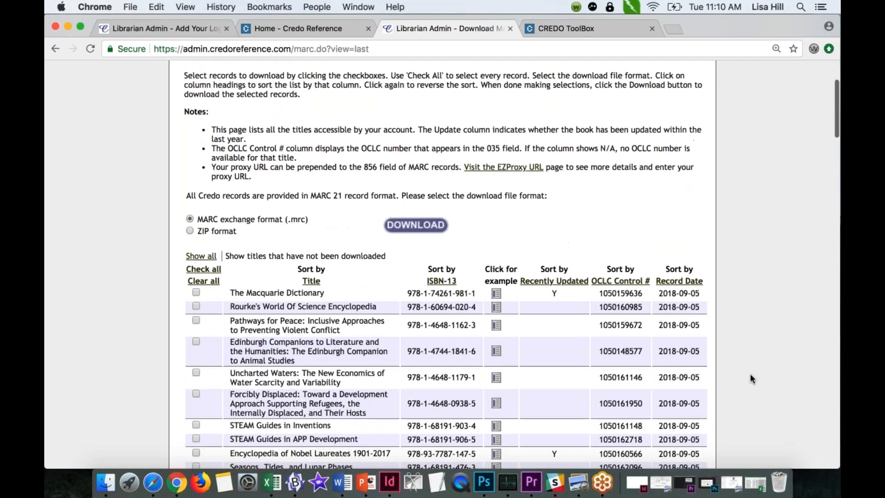
pyautogui.moveTo(226, 277); pyautogui.dragTo(188, 276)
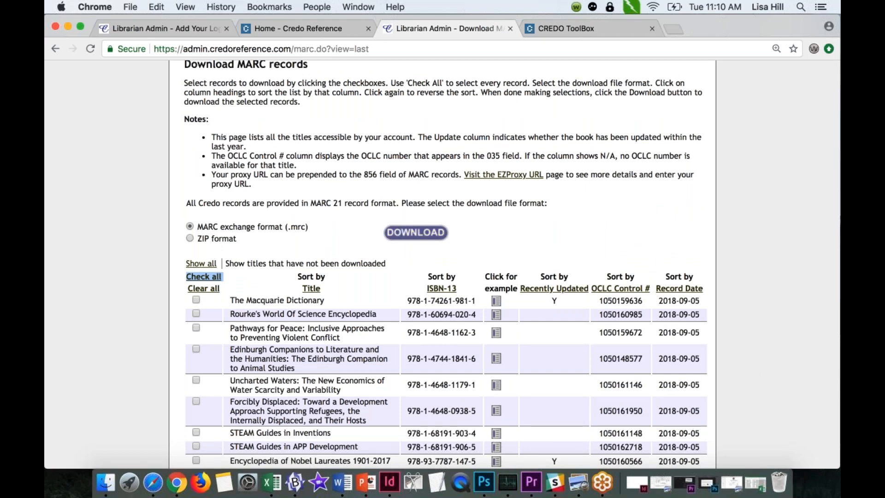
# Show all titles again and highlight The Macquarie Dictionary's marker in the Recently Updated column.
pyautogui.scroll(2, 512, 264)
pyautogui.scroll(3, 443, 264)
pyautogui.click(202, 368)
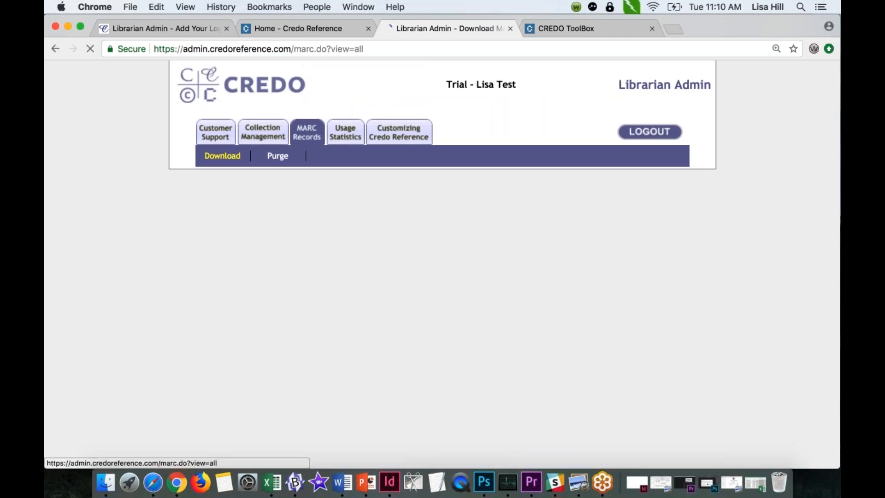
pyautogui.scroll(-8, 349, 301)
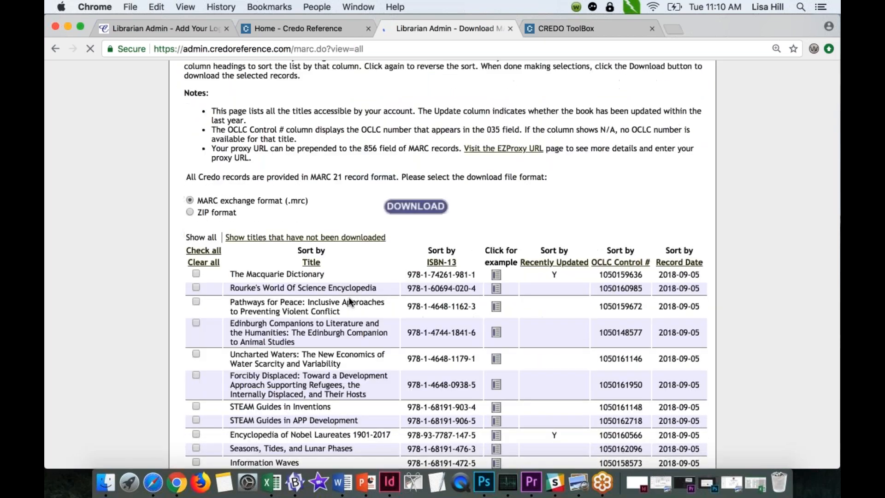
pyautogui.scroll(-5, 348, 302)
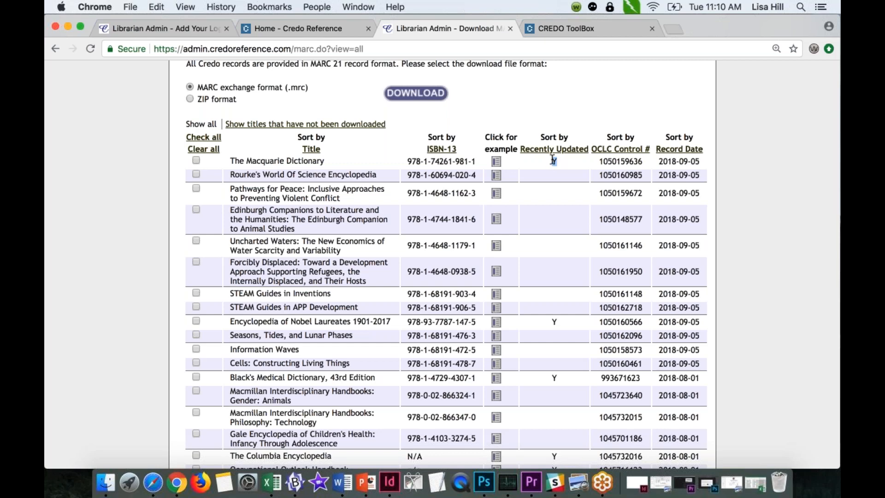
pyautogui.scroll(1, 553, 160)
pyautogui.scroll(10, 553, 160)
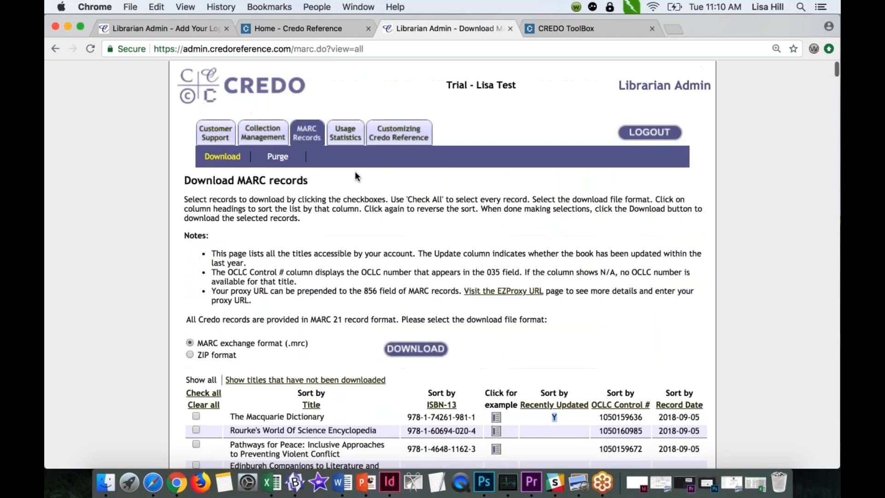
# Open the Purge MARC records page and look through the titles and editions removed from the account.
pyautogui.click(277, 157)
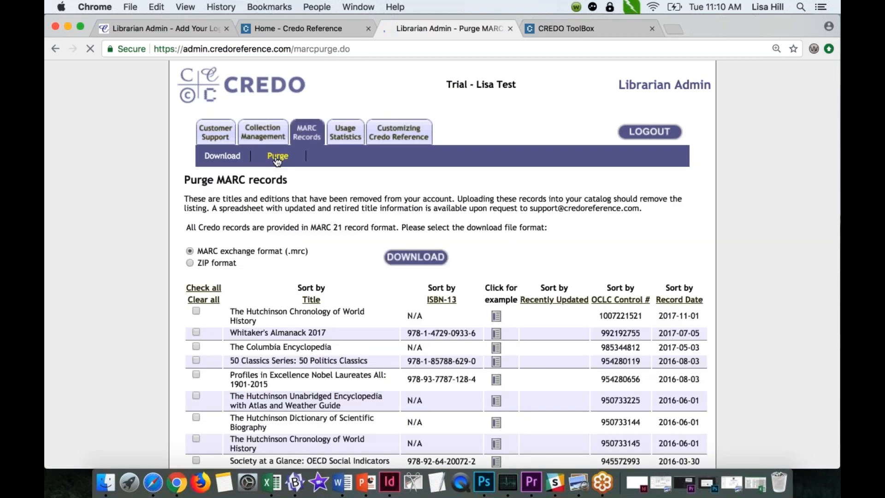
pyautogui.scroll(-1, 374, 211)
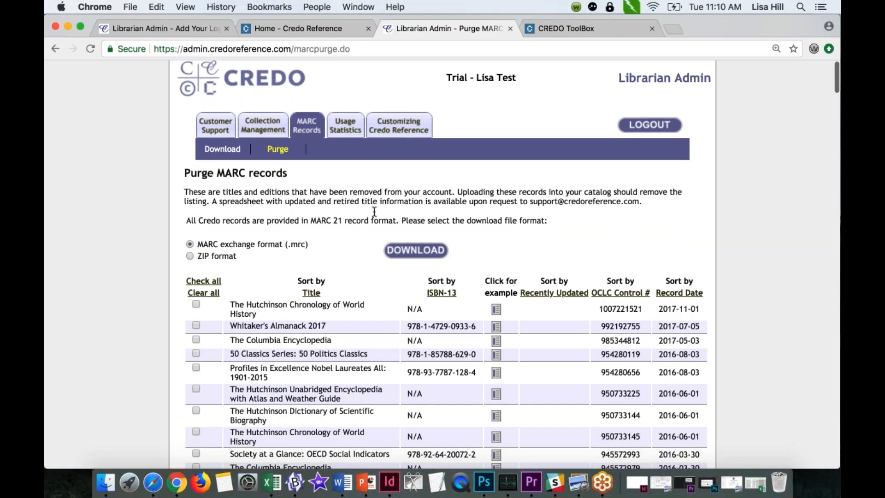
pyautogui.scroll(-5, 374, 211)
pyautogui.scroll(-8, 374, 212)
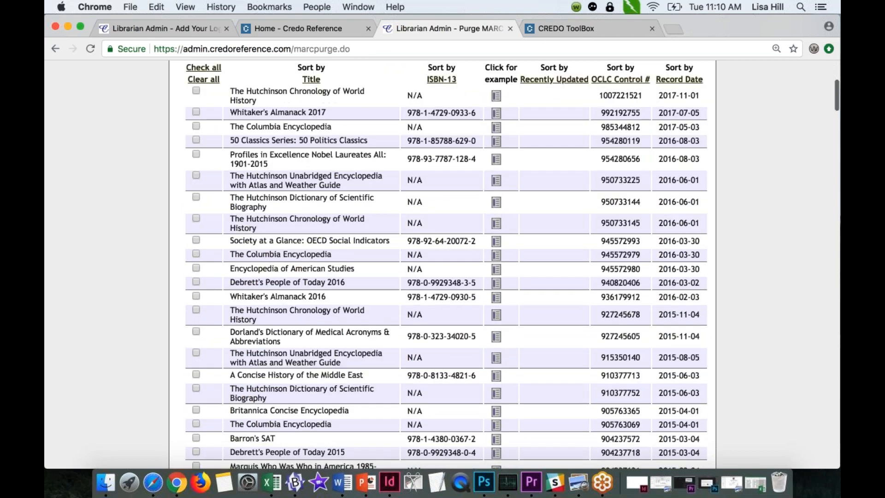
pyautogui.scroll(-2, 447, 264)
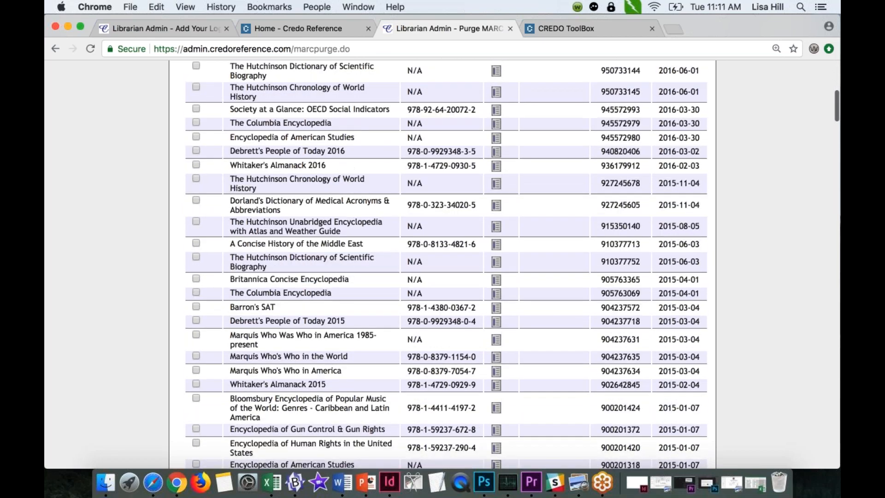
pyautogui.scroll(-7, 447, 265)
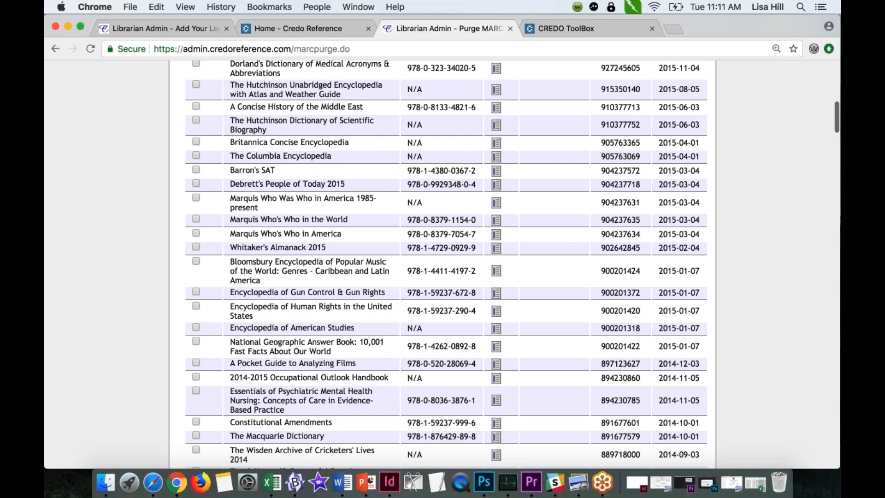
pyautogui.scroll(20, 447, 264)
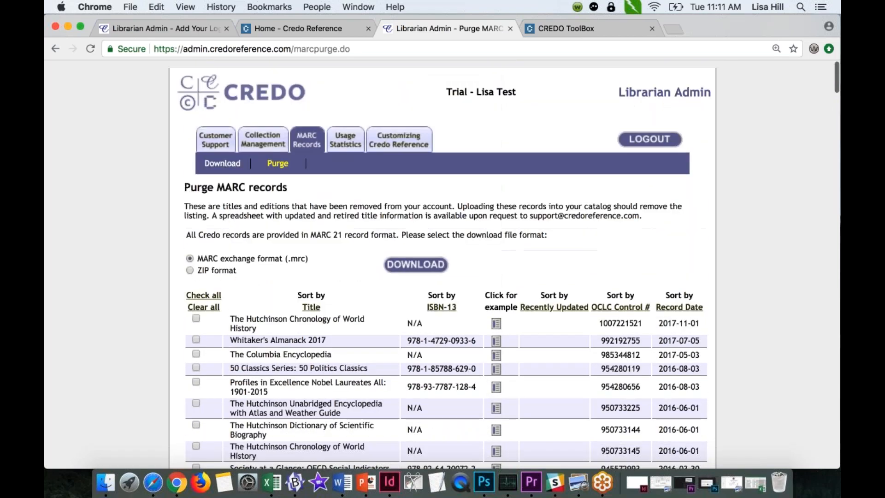
# Check every title in the purge list and look over the selection.
pyautogui.moveTo(225, 284); pyautogui.dragTo(188, 285)
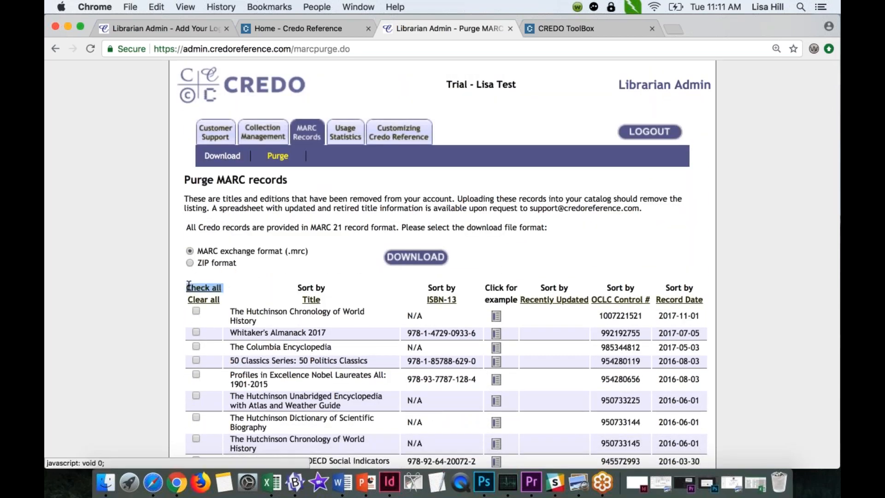
pyautogui.click(189, 286)
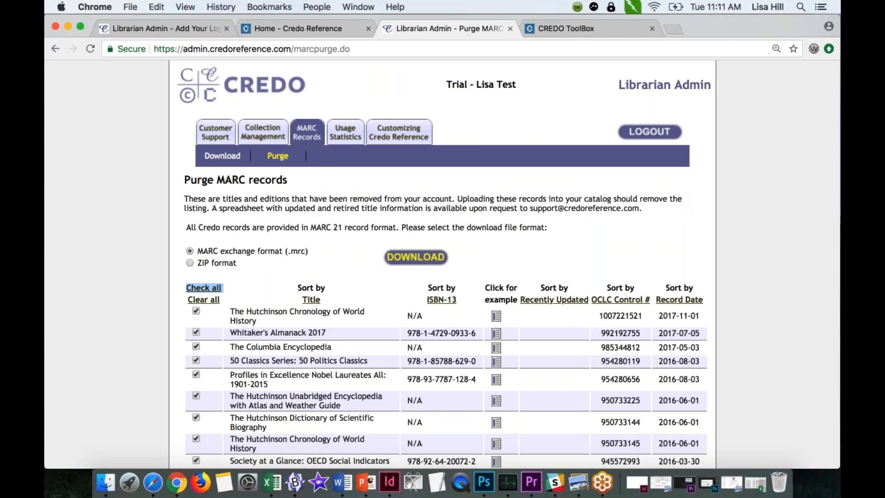
pyautogui.scroll(-2, 444, 265)
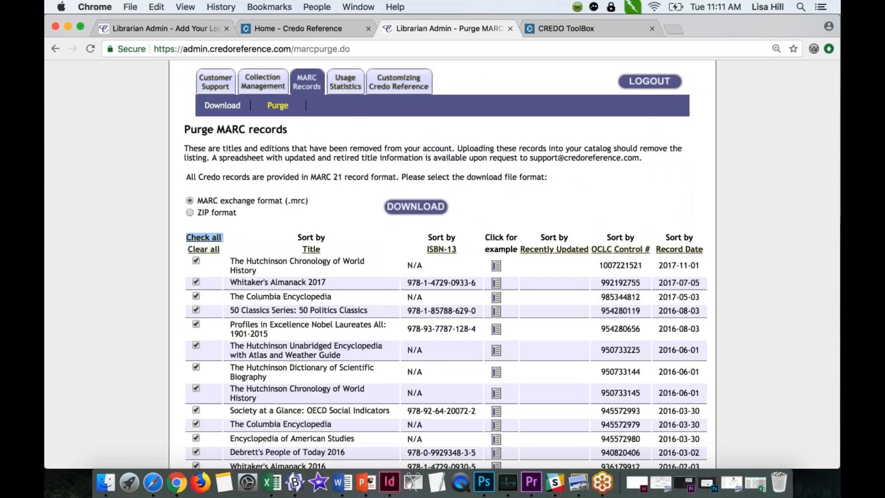
pyautogui.scroll(-1, 512, 266)
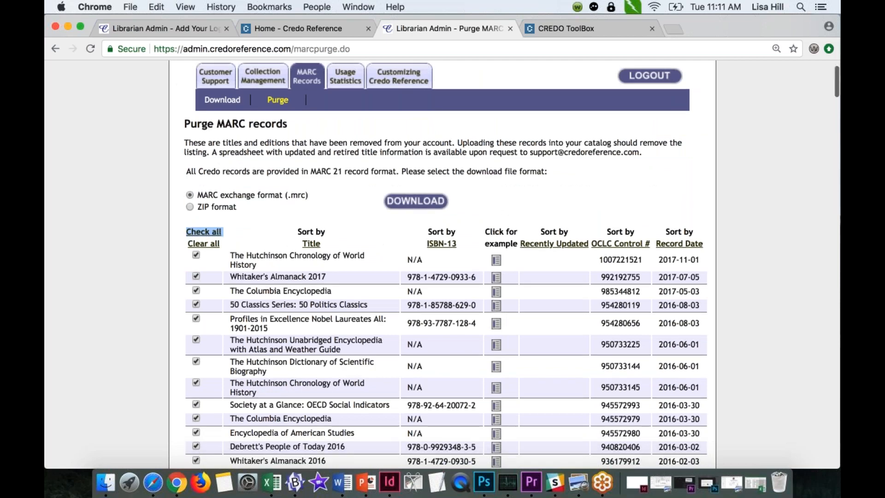
pyautogui.scroll(-10, 446, 265)
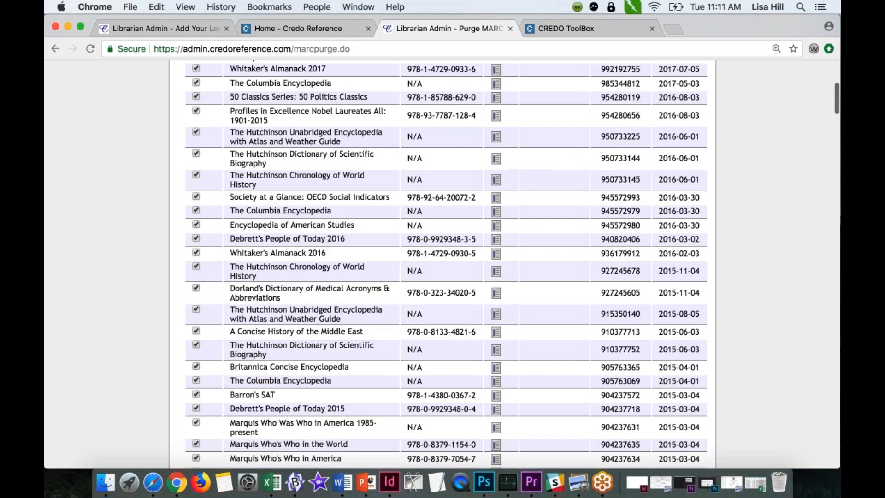
pyautogui.scroll(-4, 446, 265)
pyautogui.scroll(-7, 447, 265)
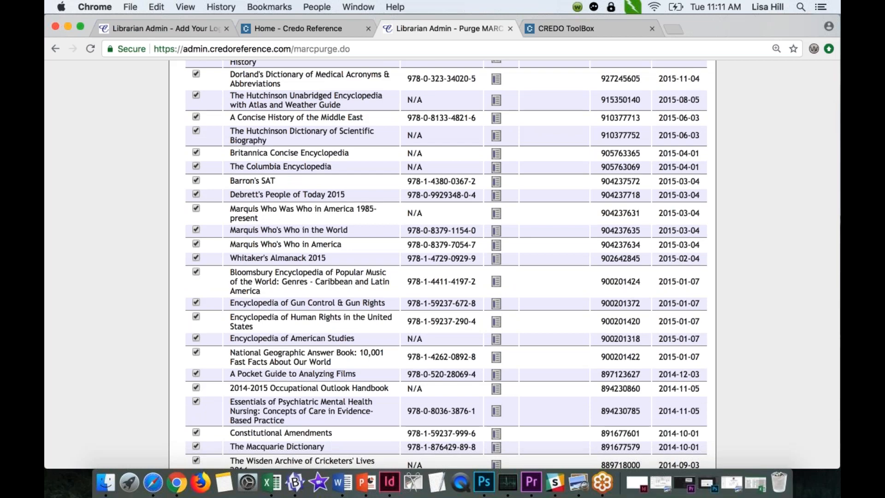
pyautogui.scroll(-5, 447, 265)
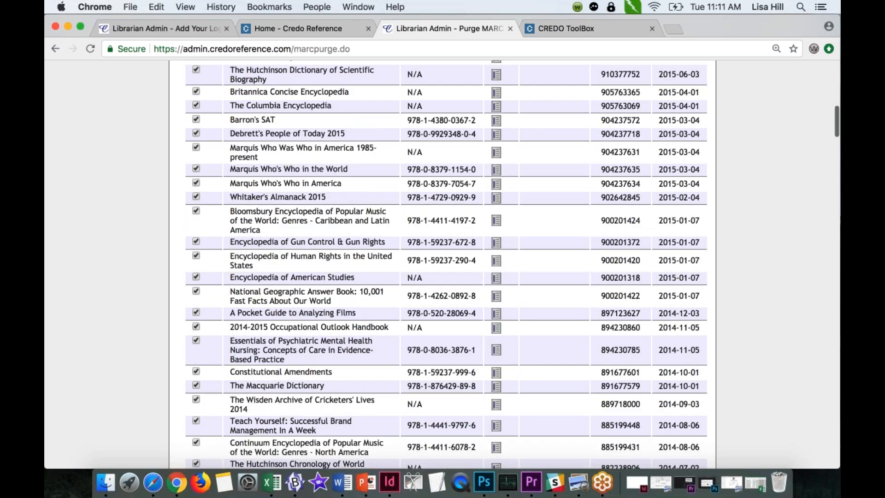
pyautogui.scroll(2, 446, 265)
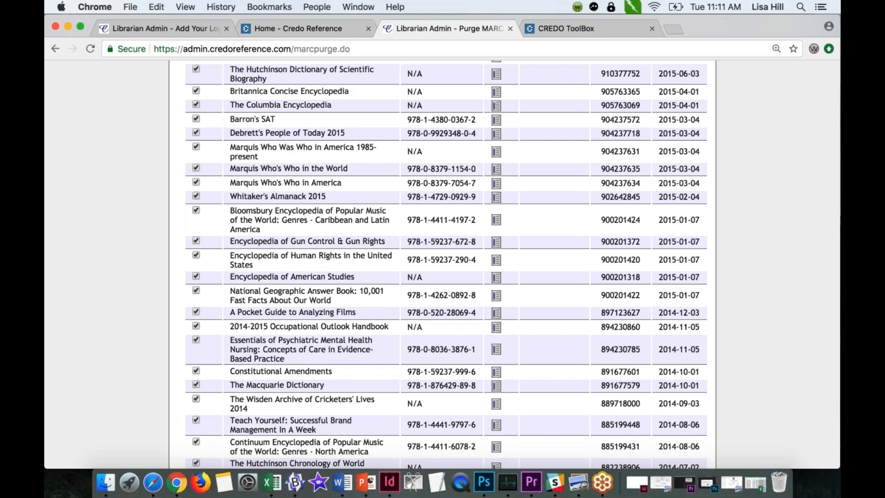
pyautogui.scroll(20, 447, 265)
pyautogui.scroll(7, 446, 265)
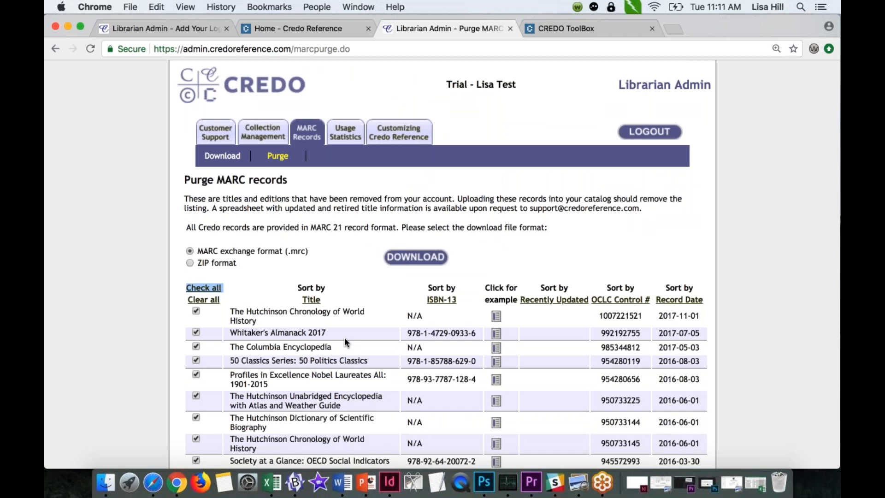
# View the Discus-branded Credo Reference home page, then return to the Purge MARC records page and review its instructions and checked titles.
pyautogui.click(295, 28)
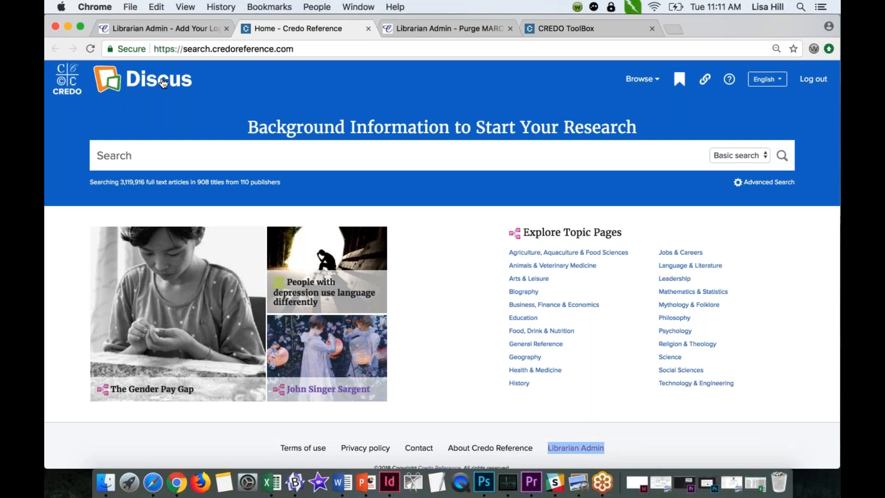
pyautogui.click(416, 29)
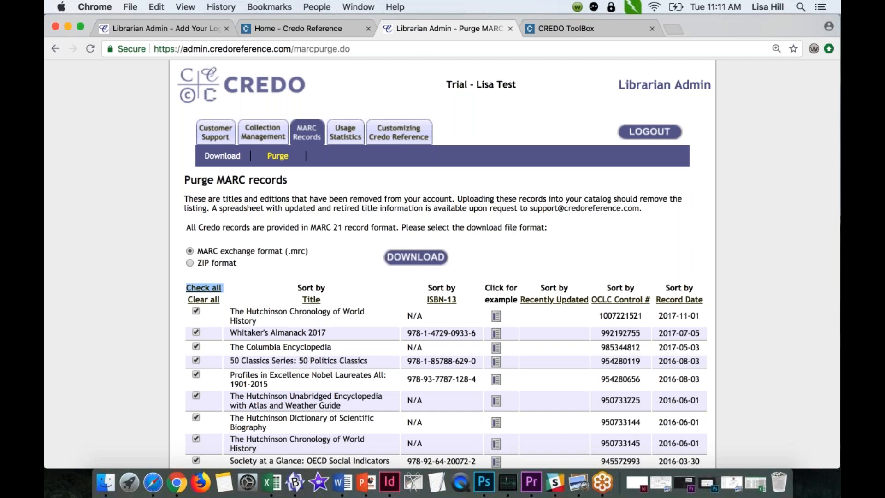
pyautogui.scroll(-3, 443, 263)
pyautogui.scroll(-1, 443, 263)
pyautogui.scroll(-1, 442, 263)
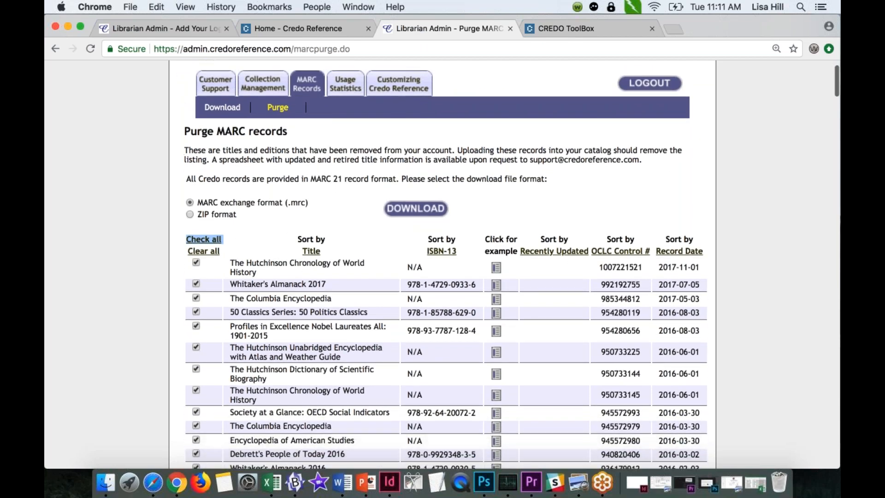
pyautogui.scroll(2, 443, 263)
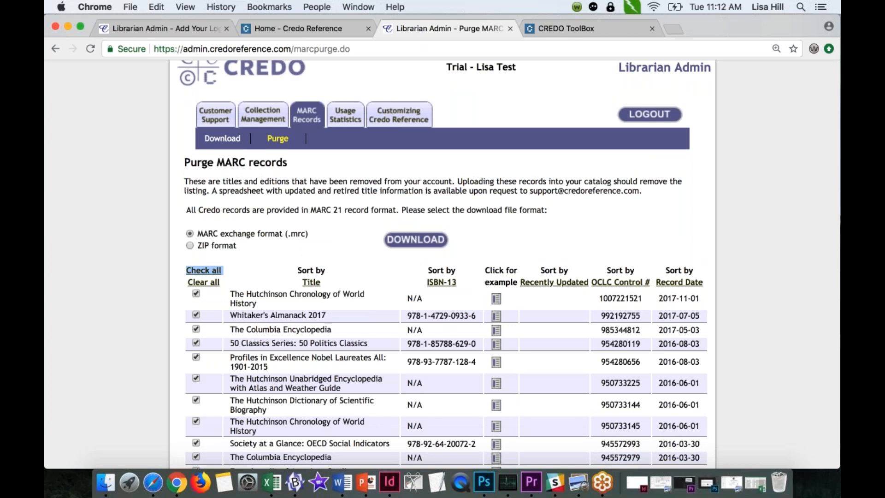
pyautogui.scroll(1, 443, 262)
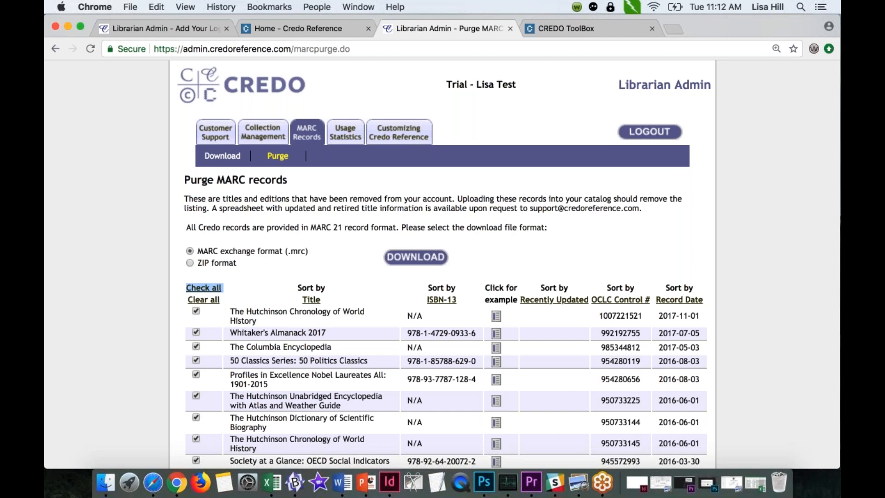
# Open the COUNTER Reports page of the Usage Statistics section.
pyautogui.scroll(-1, 442, 263)
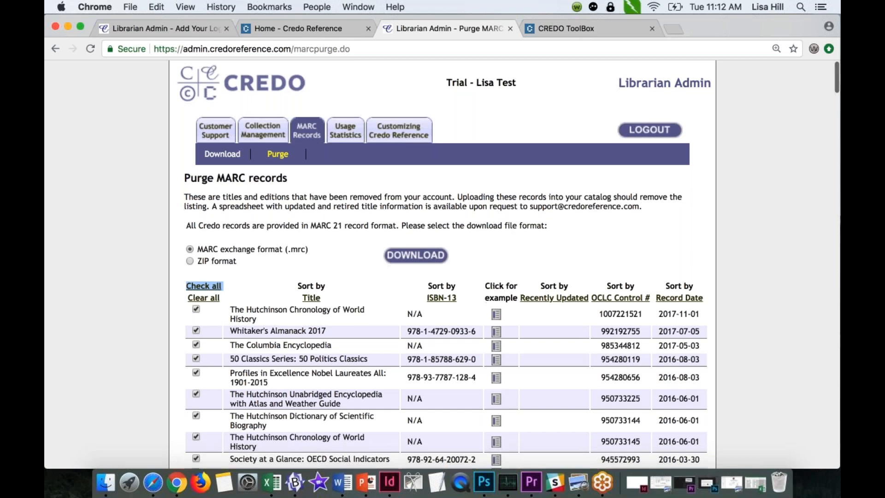
pyautogui.scroll(-10, 443, 263)
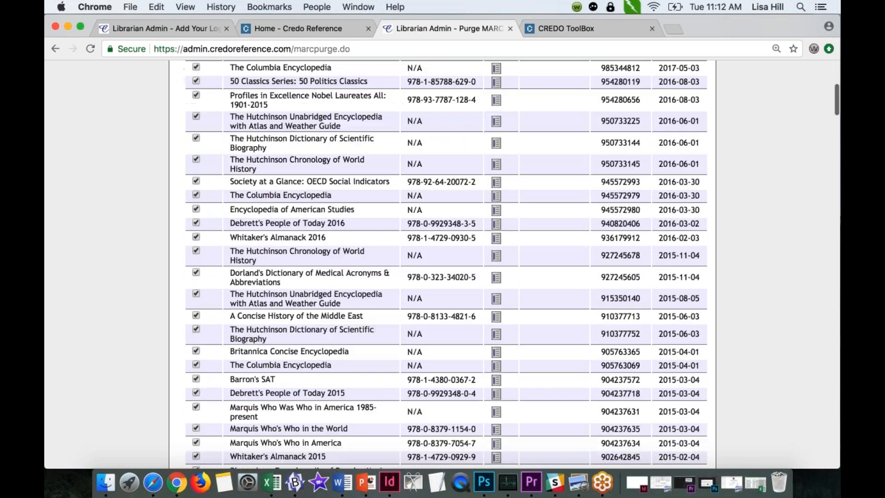
pyautogui.scroll(15, 443, 263)
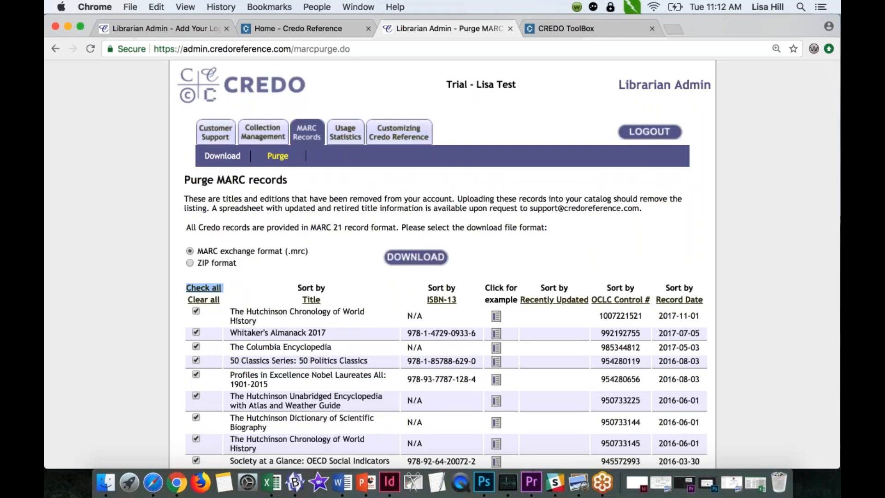
pyautogui.moveTo(348, 134)
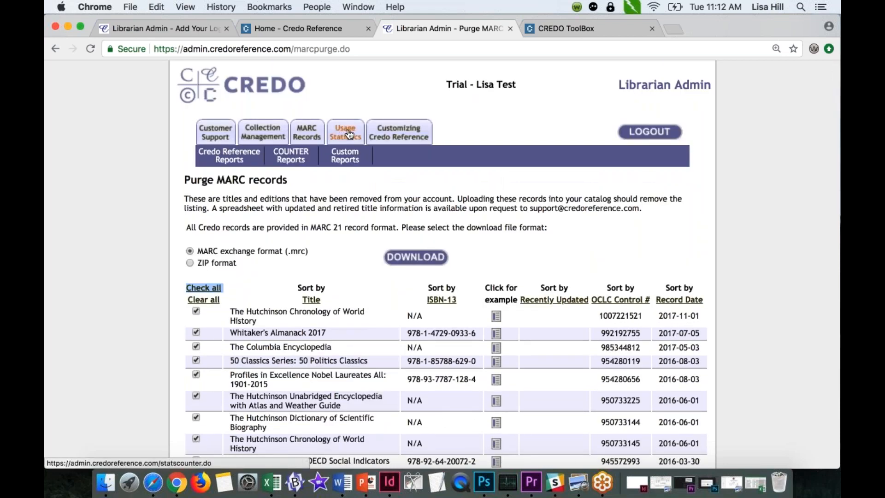
pyautogui.click(349, 133)
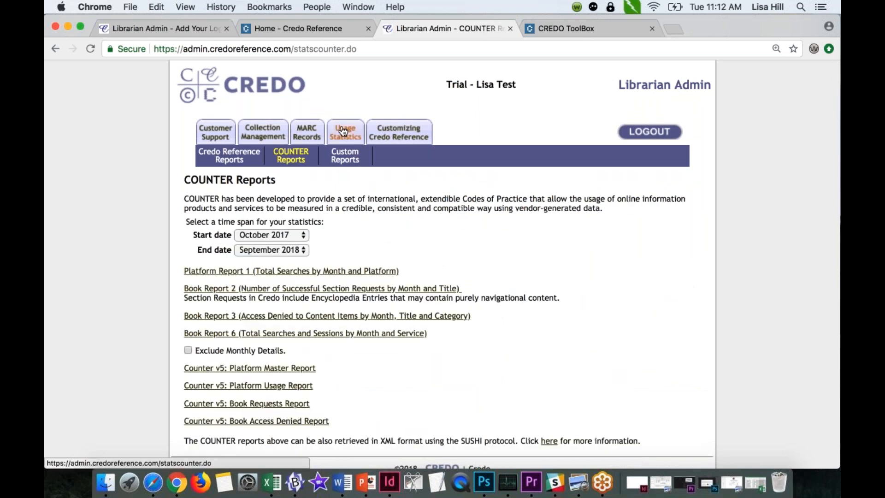
# Open the Credo Reference Reports page and review its available months and the list of reports with their descriptions.
pyautogui.click(348, 165)
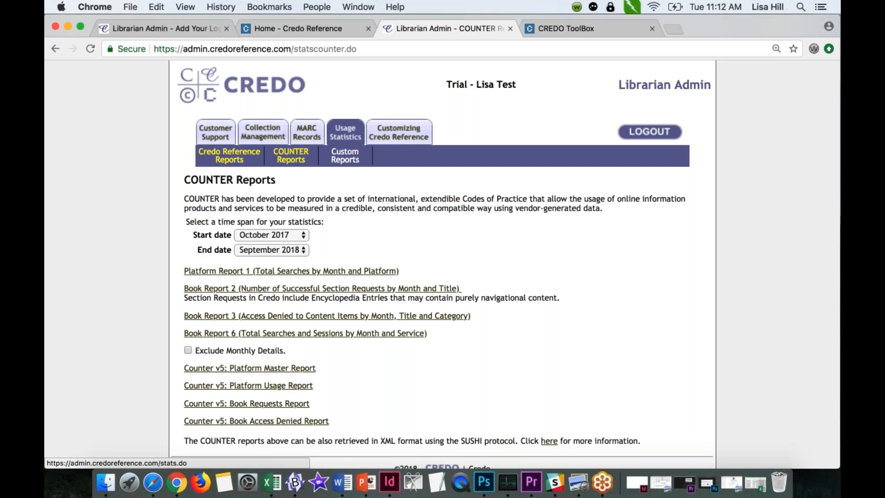
pyautogui.click(236, 161)
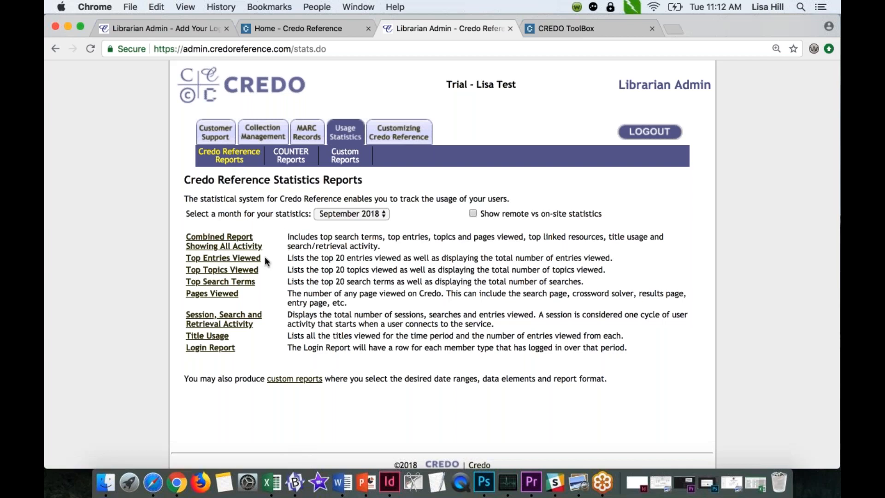
pyautogui.moveTo(266, 261); pyautogui.dragTo(203, 258)
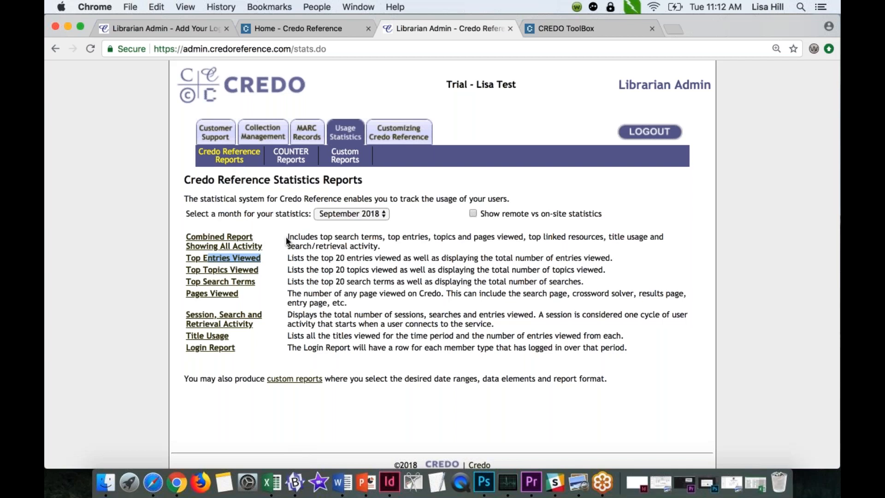
pyautogui.click(341, 213)
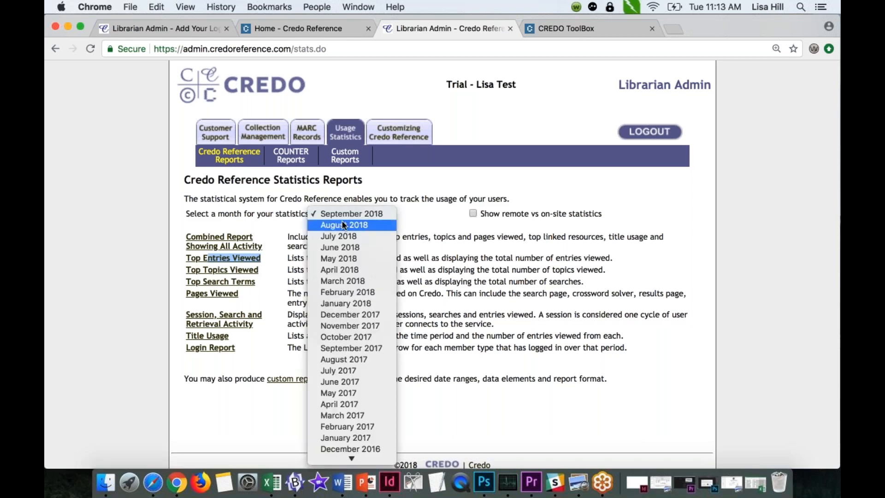
pyautogui.click(280, 223)
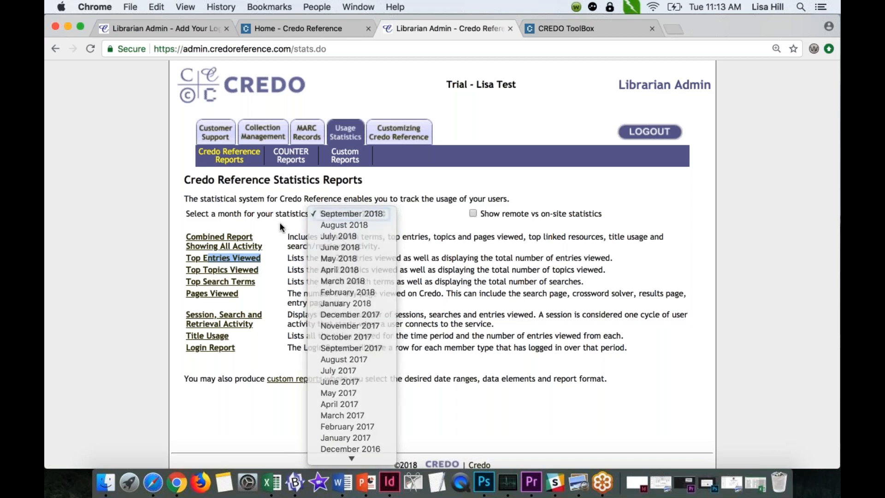
pyautogui.moveTo(269, 340); pyautogui.dragTo(187, 245)
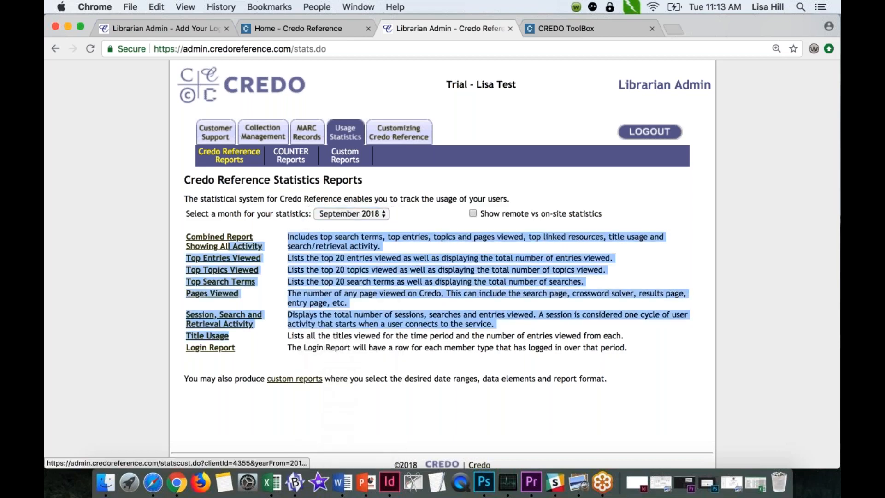
pyautogui.click(256, 184)
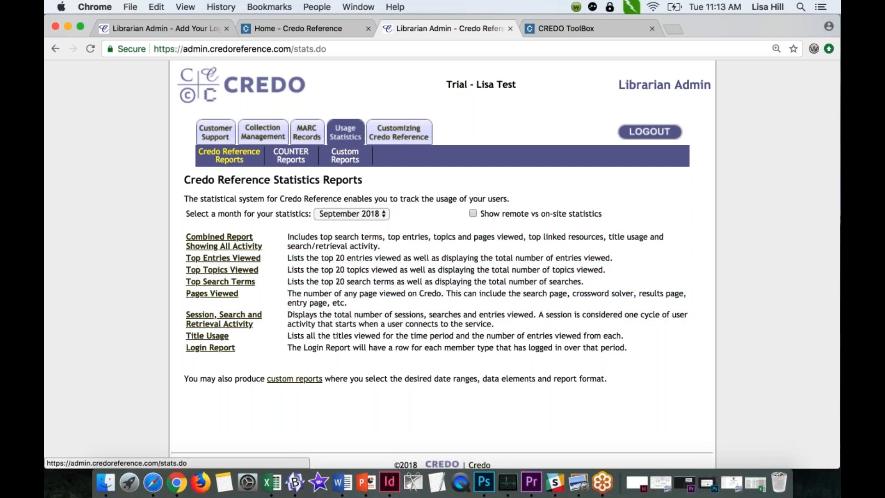
# Open the COUNTER Reports page and review the listed reports, including the Counter v5 platform and book reports.
pyautogui.click(291, 155)
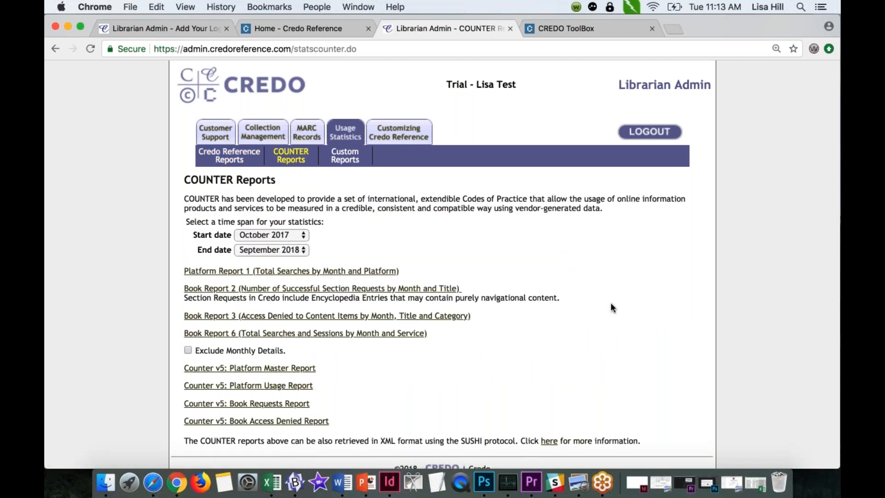
pyautogui.scroll(-1, 611, 304)
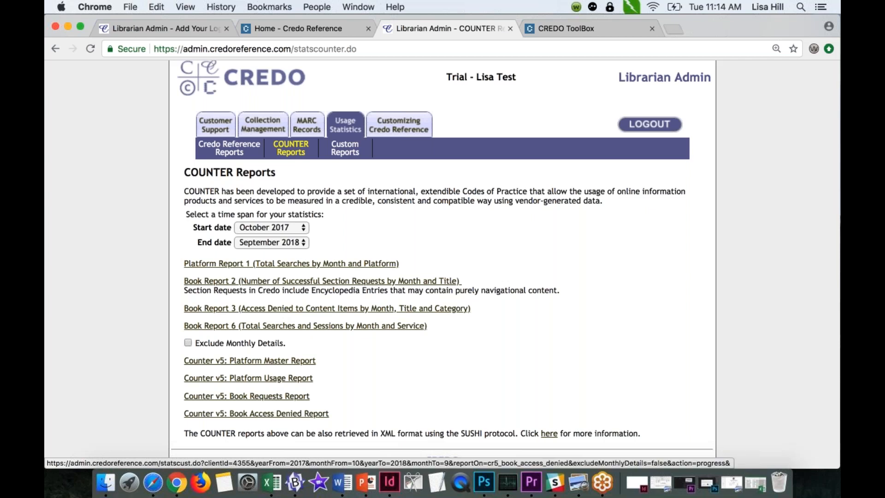
pyautogui.moveTo(339, 411); pyautogui.dragTo(193, 411)
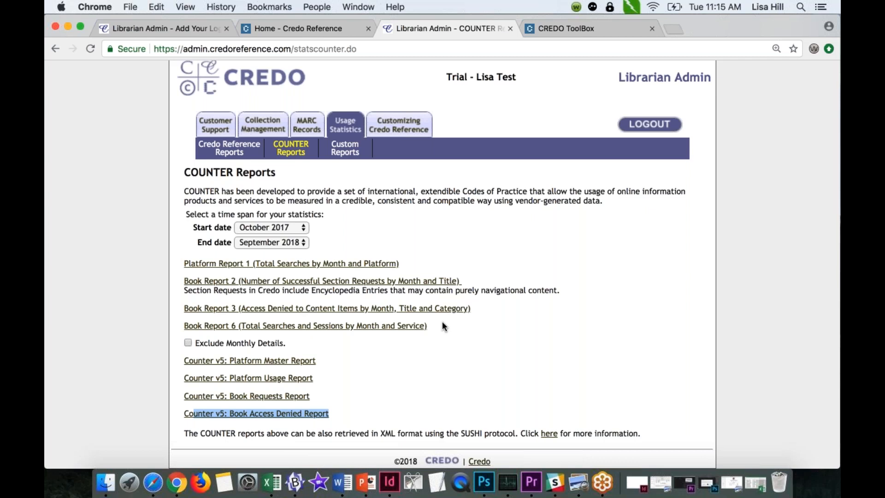
pyautogui.moveTo(321, 362)
pyautogui.mouseDown()
pyautogui.moveTo(318, 396)
pyautogui.moveTo(319, 378)
pyautogui.mouseUp()
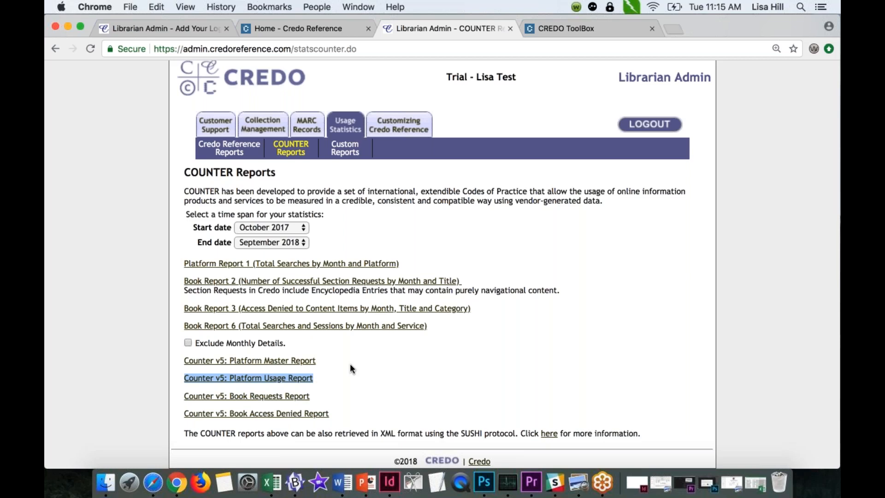
pyautogui.scroll(1, 351, 369)
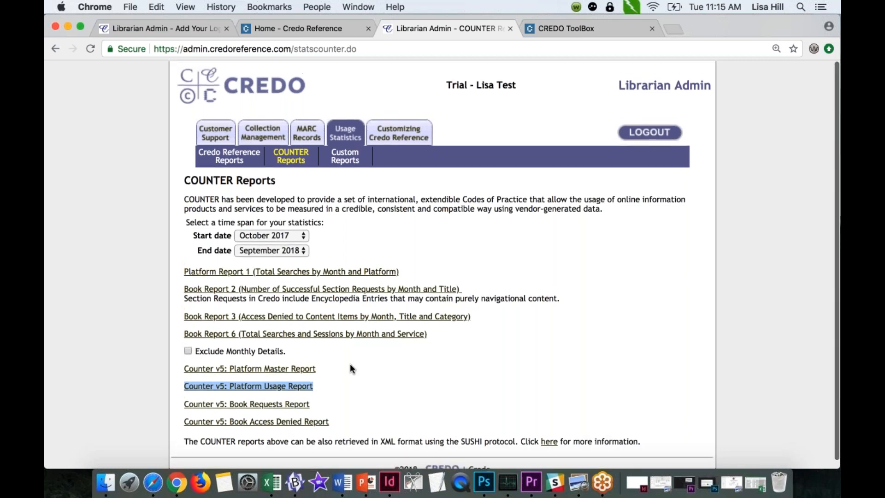
# Run Book Report 2 for October 2017 to September 2018 and minimize the report window while it generates.
pyautogui.click(306, 234)
pyautogui.click(321, 236)
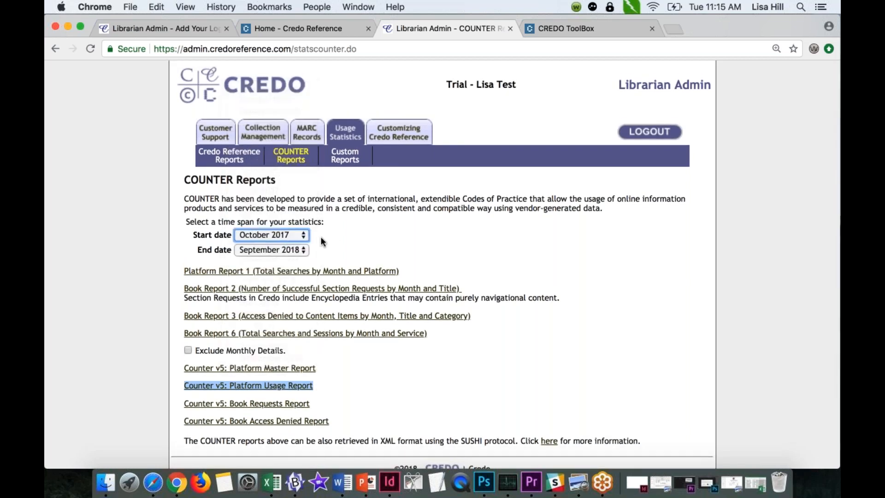
pyautogui.click(306, 250)
pyautogui.click(306, 251)
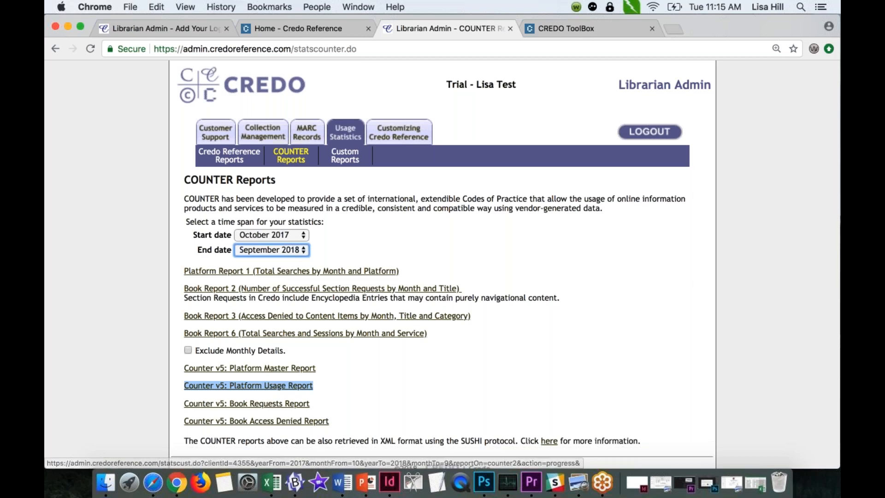
pyautogui.click(244, 290)
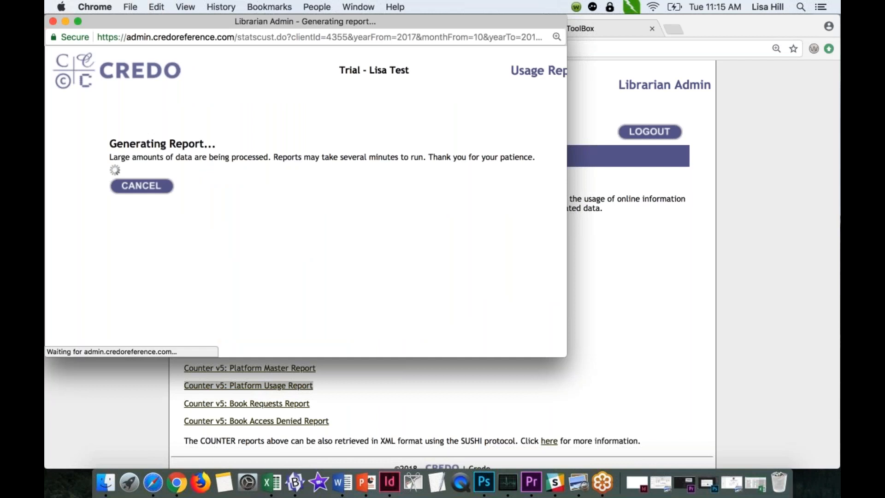
pyautogui.moveTo(400, 158); pyautogui.dragTo(340, 157)
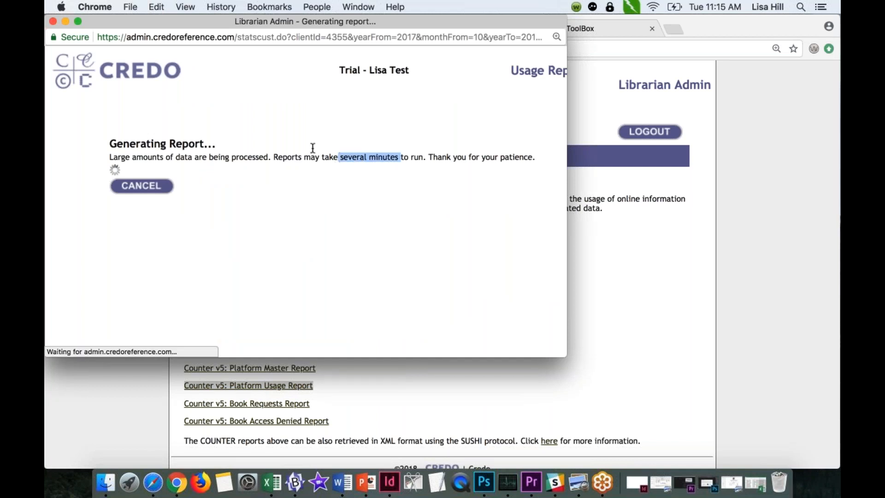
pyautogui.click(65, 21)
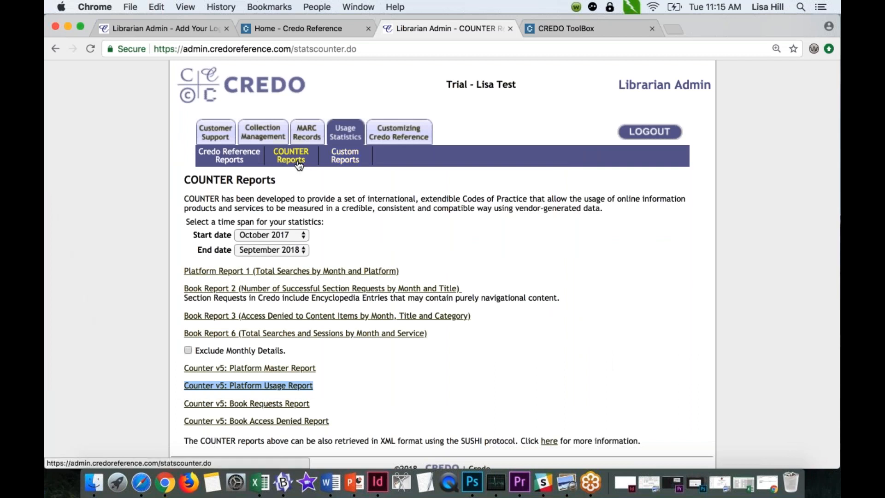
# Open the Custom Reports page of the usage statistics and look over the start date choices.
pyautogui.click(341, 161)
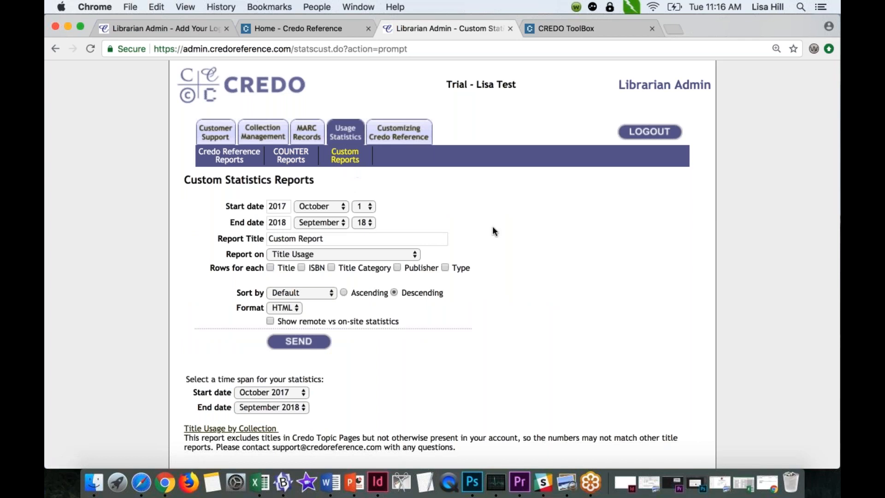
pyautogui.click(287, 206)
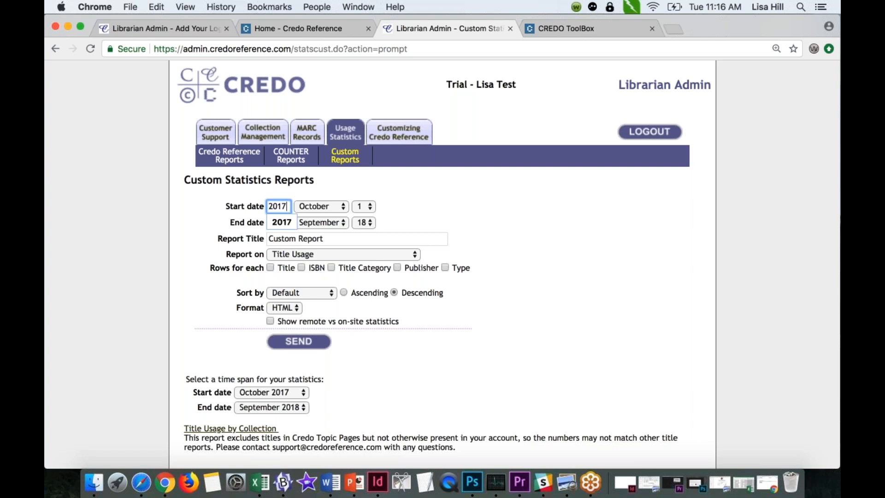
pyautogui.click(371, 204)
pyautogui.click(373, 207)
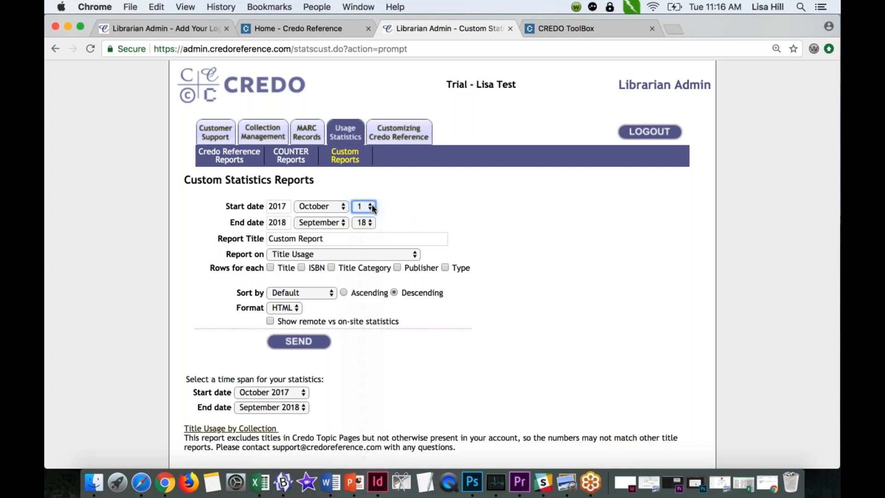
# Generate a custom Title Usage report in HTML format with a row for each title.
pyautogui.click(392, 250)
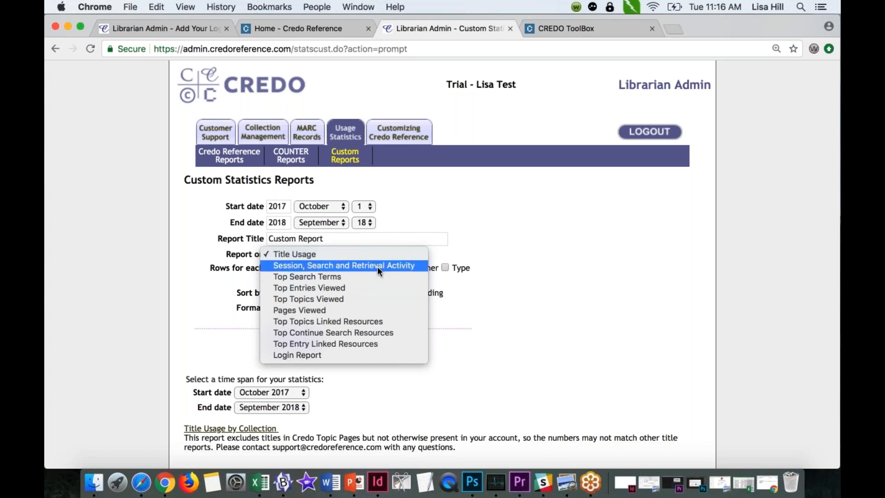
pyautogui.click(381, 252)
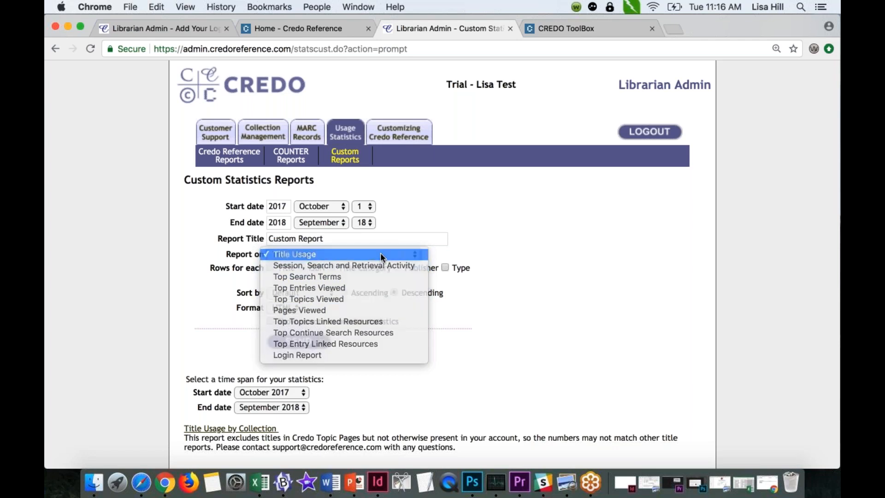
pyautogui.click(270, 268)
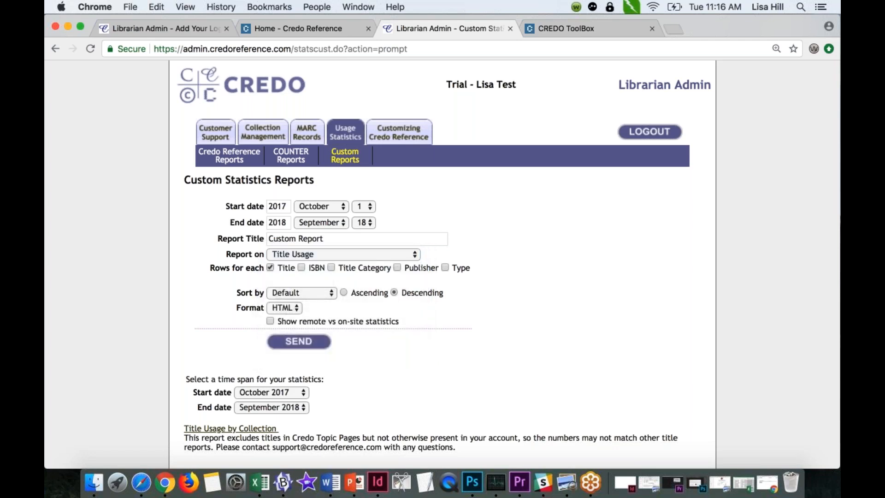
pyautogui.click(297, 308)
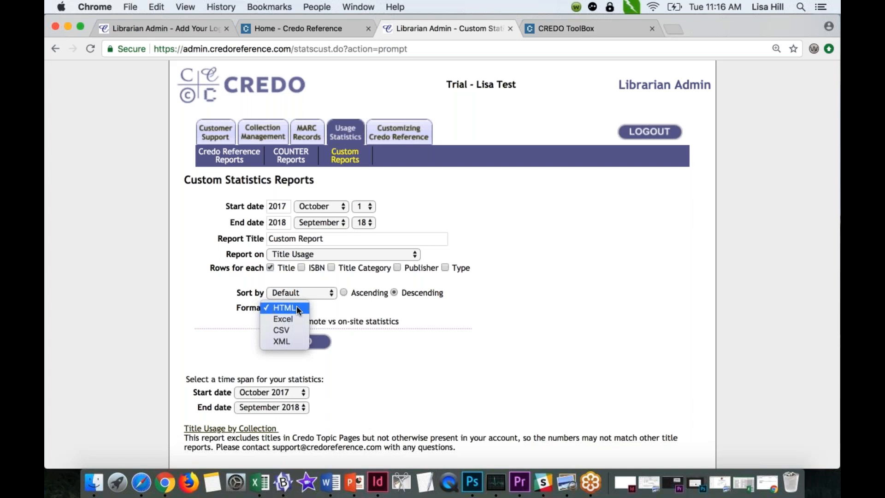
pyautogui.click(293, 309)
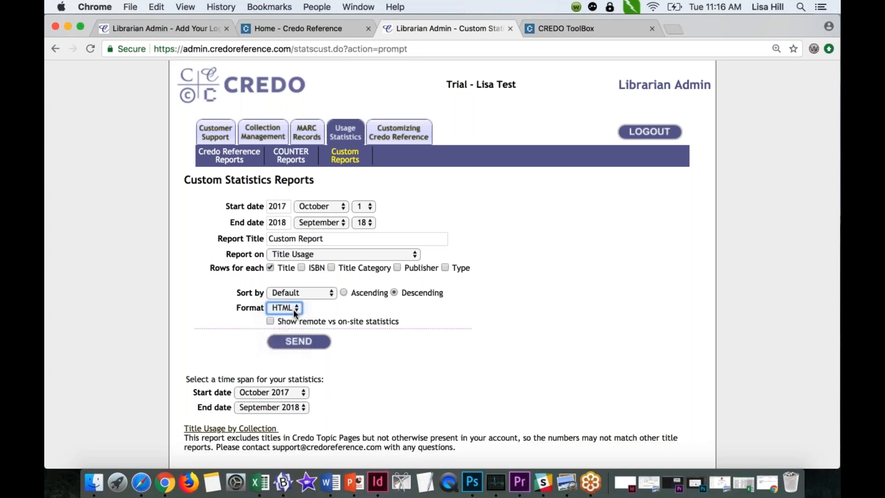
pyautogui.moveTo(400, 322); pyautogui.dragTo(301, 320)
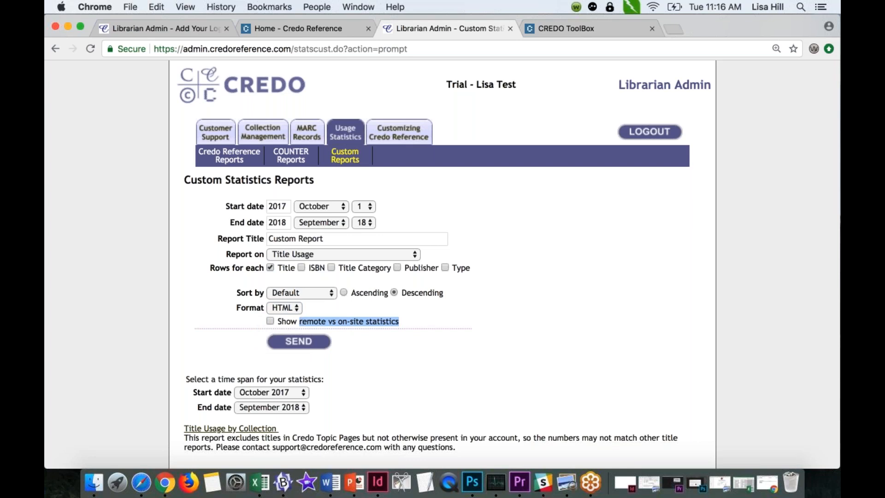
pyautogui.click(373, 353)
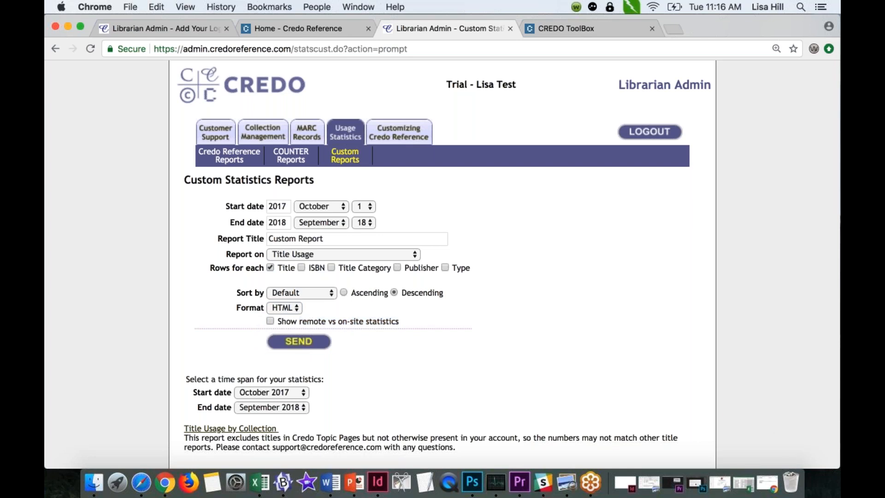
pyautogui.click(298, 341)
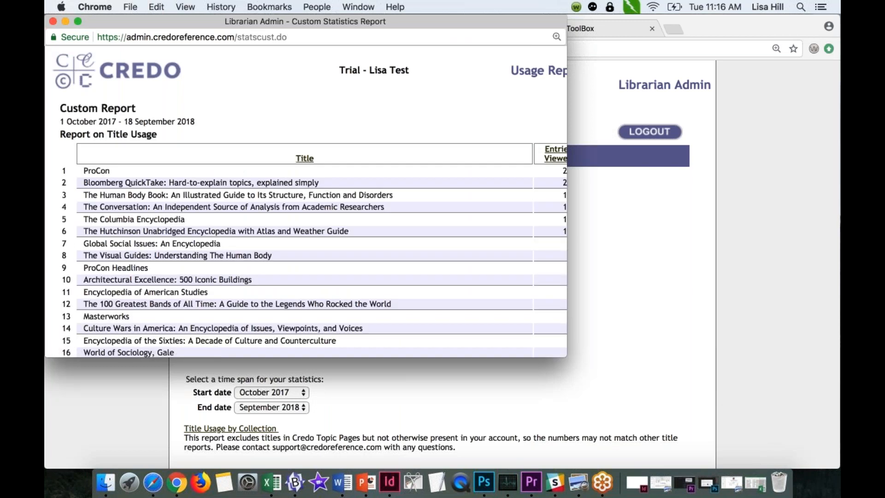
# Widen the custom report window to read the titles and their entries viewed, and close the report.
pyautogui.moveTo(567, 265); pyautogui.dragTo(647, 265)
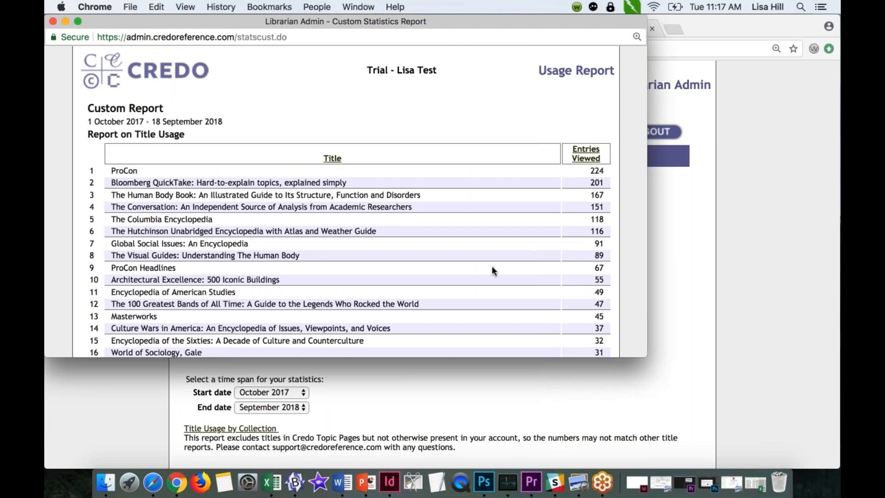
pyautogui.scroll(-3, 492, 269)
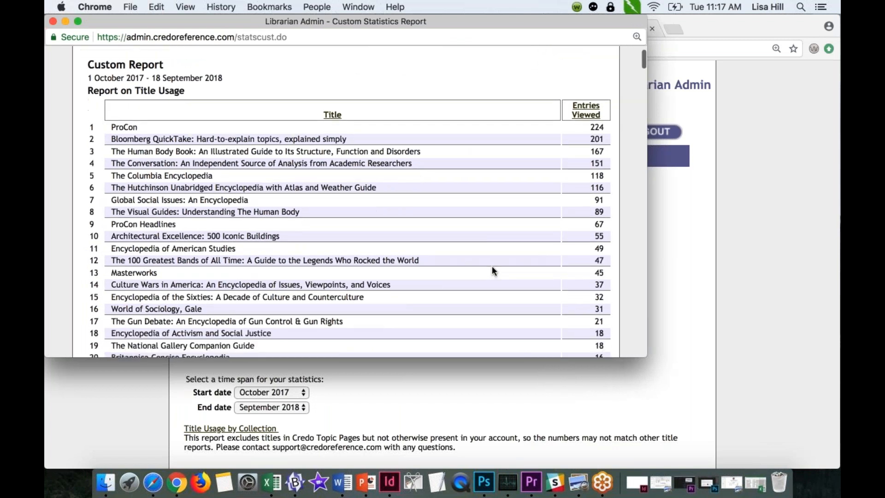
pyautogui.scroll(-1, 492, 271)
pyautogui.scroll(-2, 493, 271)
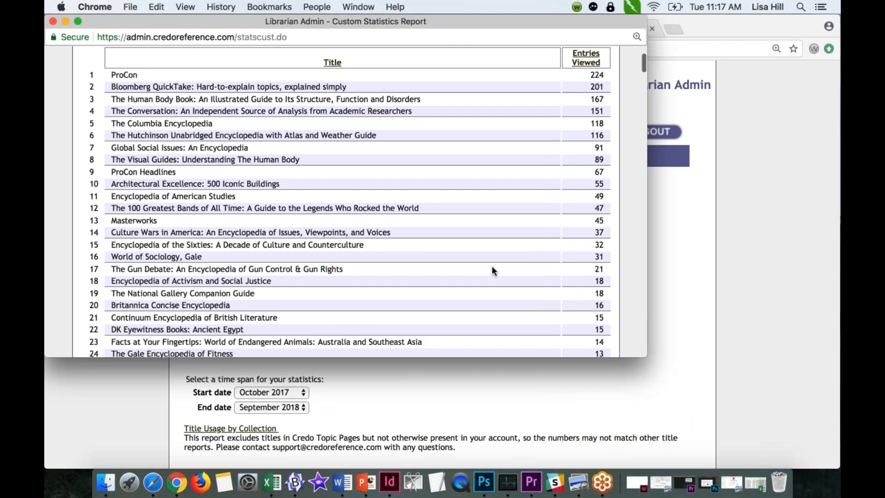
pyautogui.scroll(-9, 492, 268)
pyautogui.scroll(15, 493, 271)
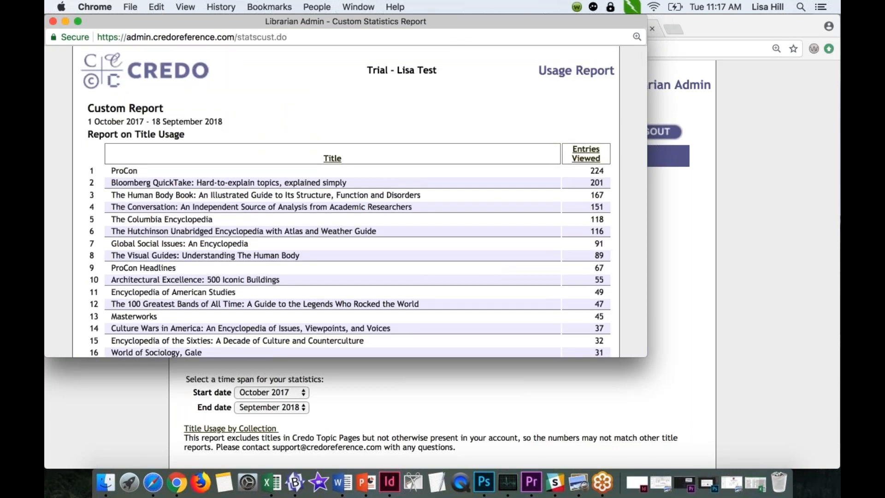
pyautogui.click(53, 21)
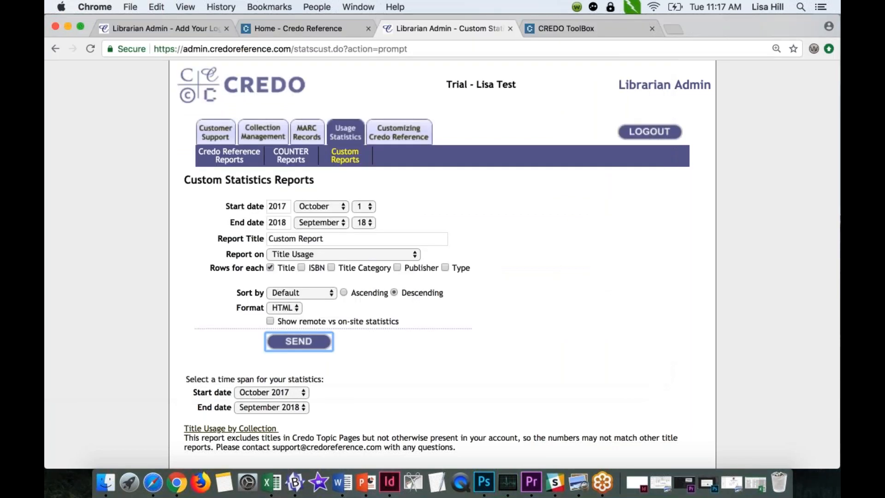
# View the Discus-branded Credo Reference home page and return to the Custom Statistics Reports page.
pyautogui.click(336, 31)
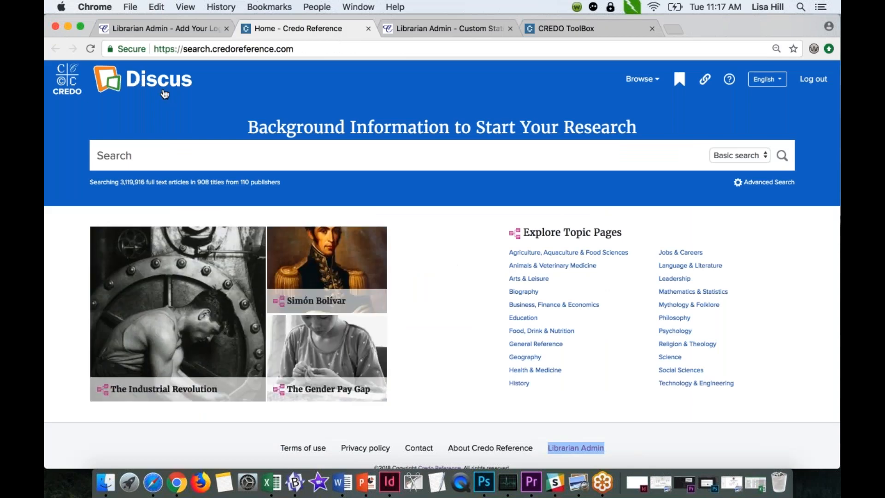
pyautogui.click(432, 29)
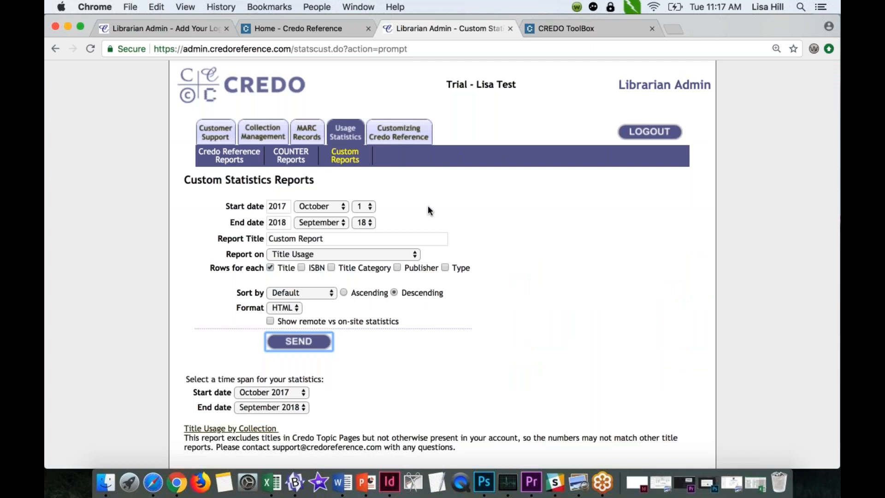
# Revisit the account's title list, the MARC records section and the COUNTER Reports page of the usage statistics.
pyautogui.click(273, 134)
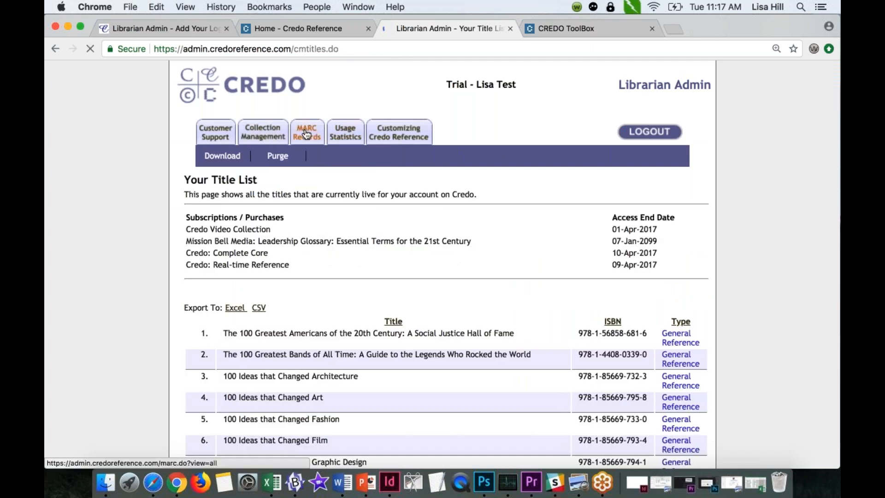
pyautogui.click(306, 134)
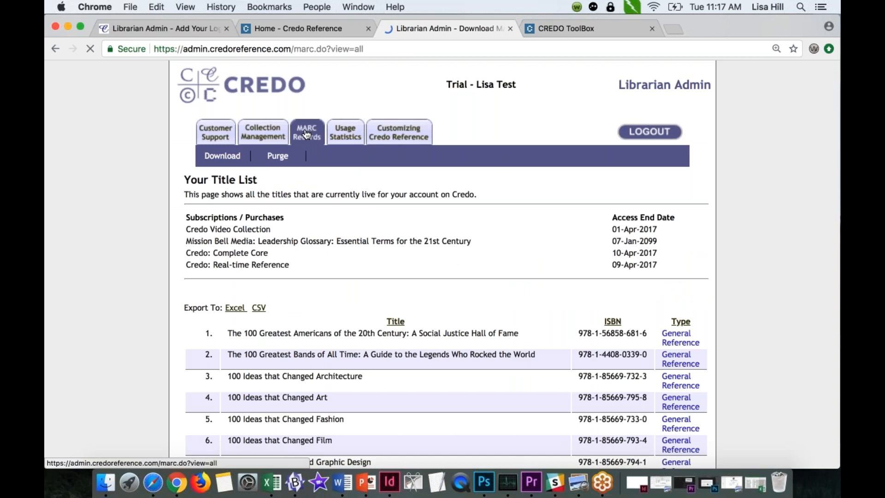
pyautogui.click(346, 132)
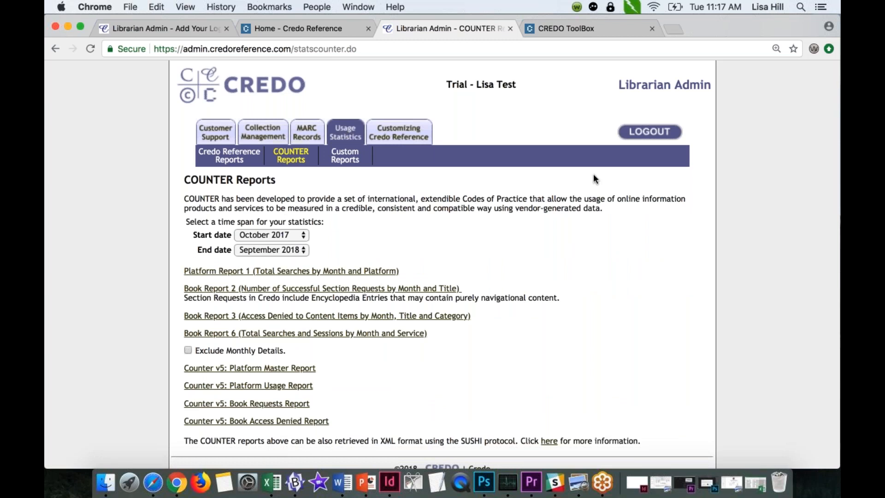
# Switch to the Credo Toolbox site, highlight its web address, and open the Video Training Materials for the Credo Online Reference Service.
pyautogui.click(601, 30)
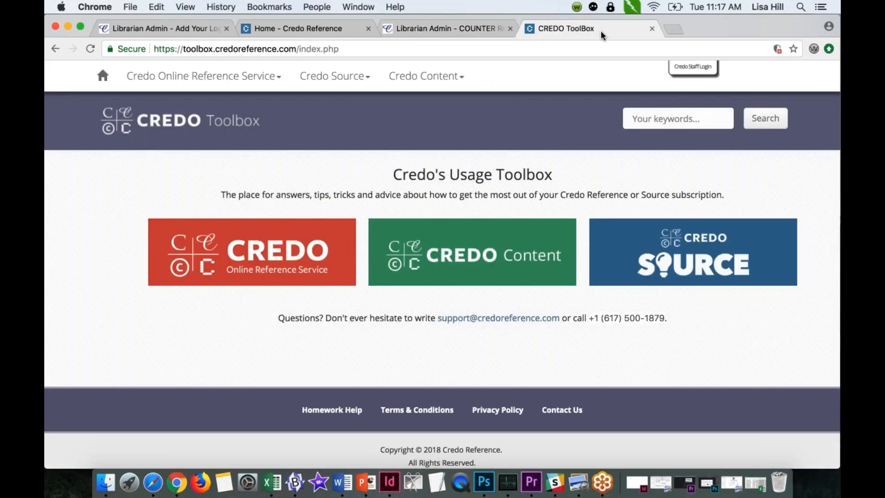
pyautogui.click(536, 49)
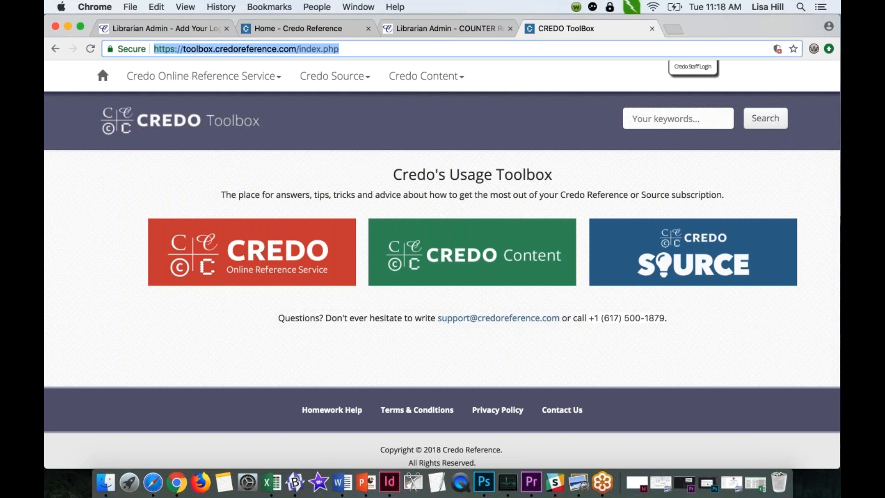
pyautogui.click(252, 271)
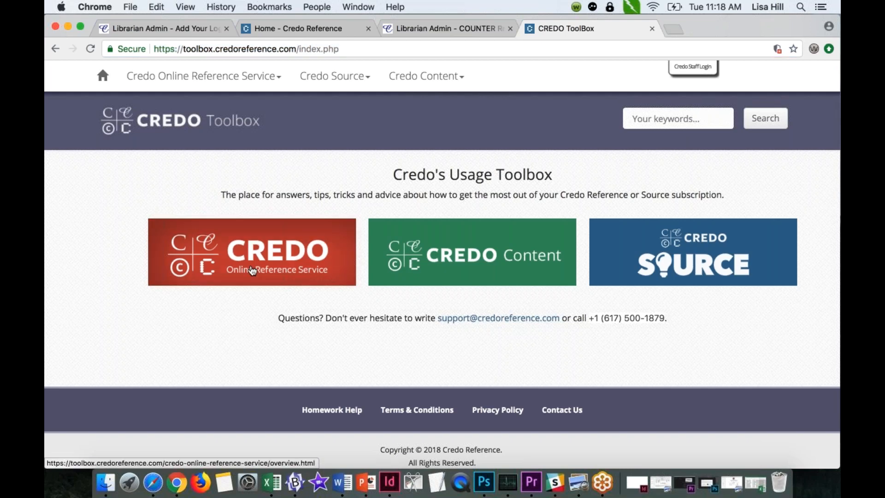
pyautogui.click(253, 271)
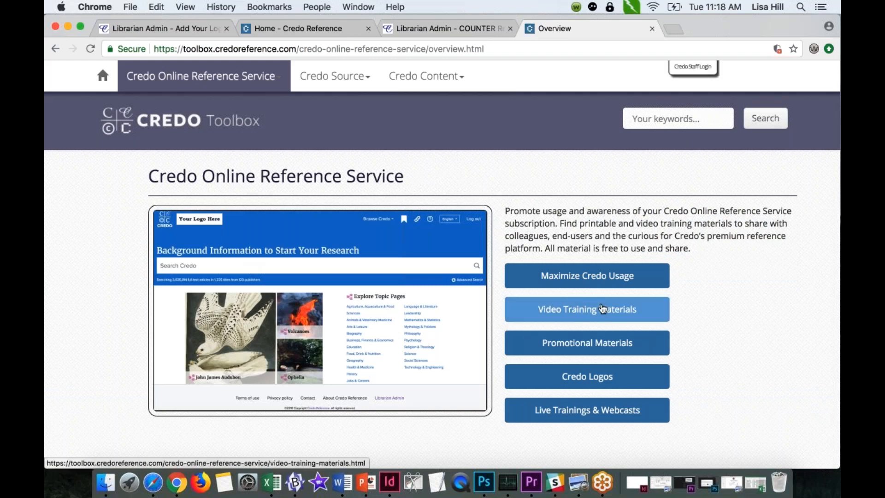
pyautogui.click(603, 309)
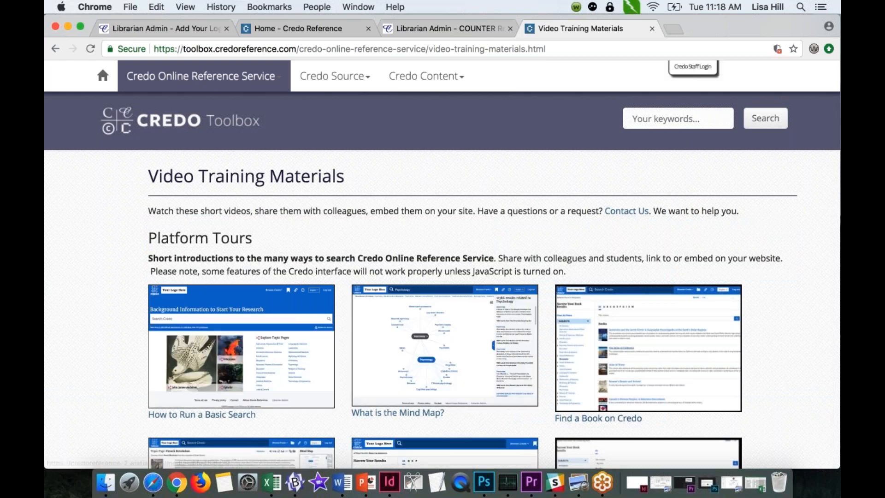
# Find the Admin Help videos and highlight the titles on downloading MARC records, running usage stats and exporting the title list.
pyautogui.scroll(-10, 443, 276)
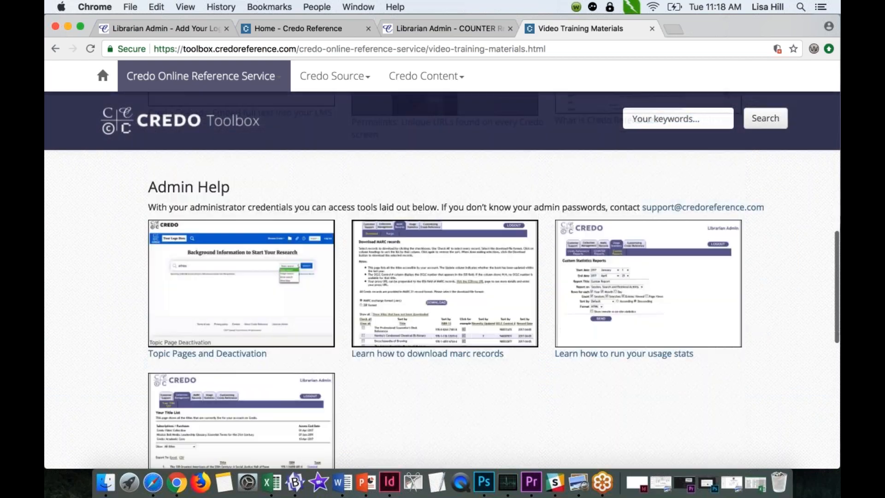
pyautogui.scroll(-3, 577, 358)
pyautogui.moveTo(509, 307); pyautogui.dragTo(354, 306)
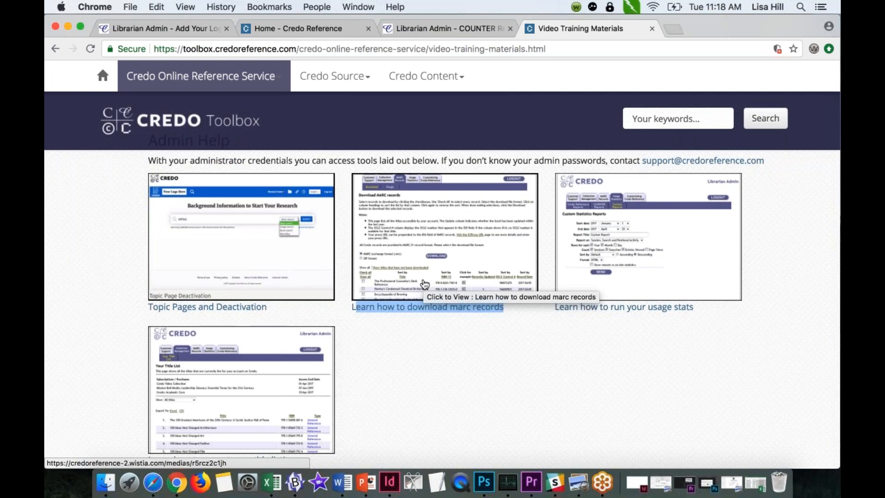
pyautogui.moveTo(701, 304); pyautogui.dragTo(561, 296)
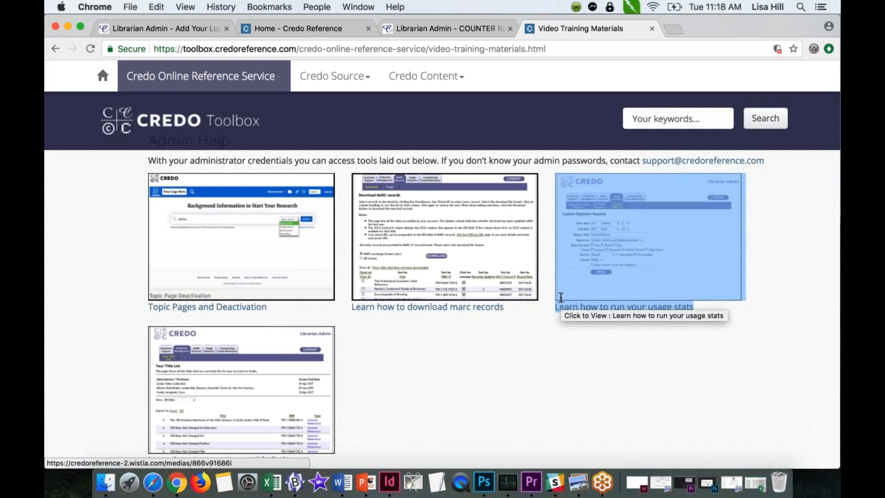
pyautogui.click(472, 380)
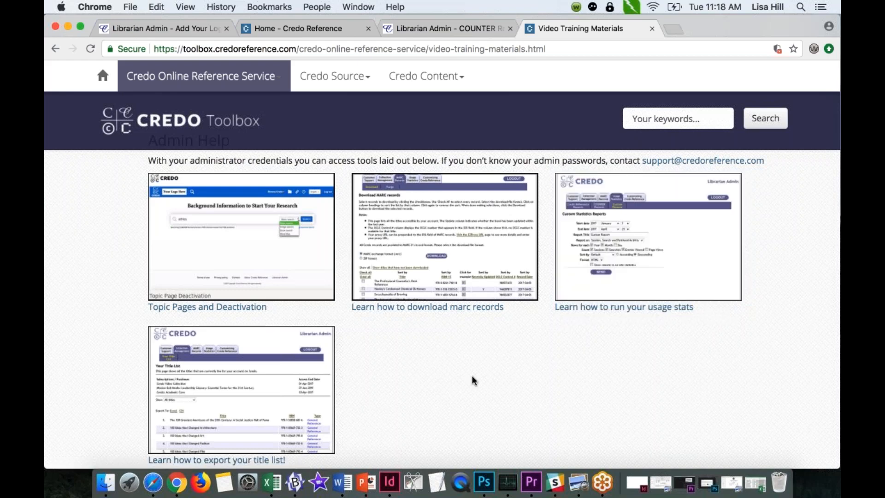
pyautogui.scroll(-2, 472, 377)
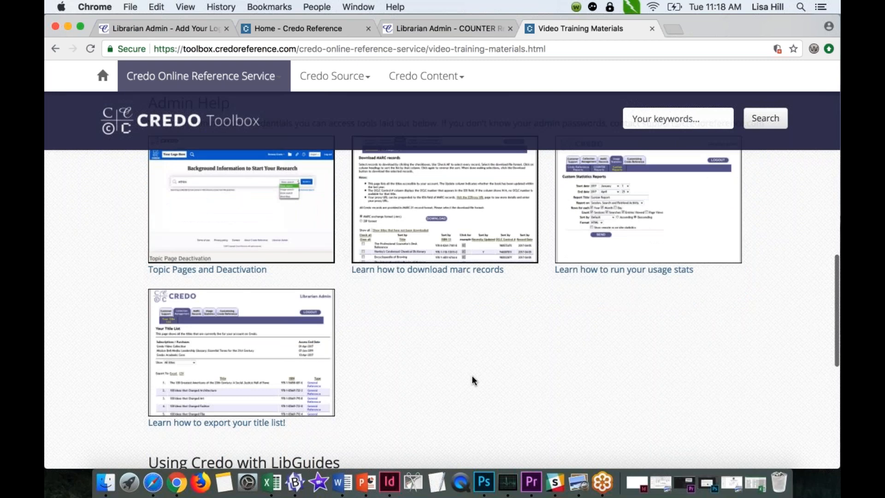
pyautogui.moveTo(286, 423); pyautogui.dragTo(153, 412)
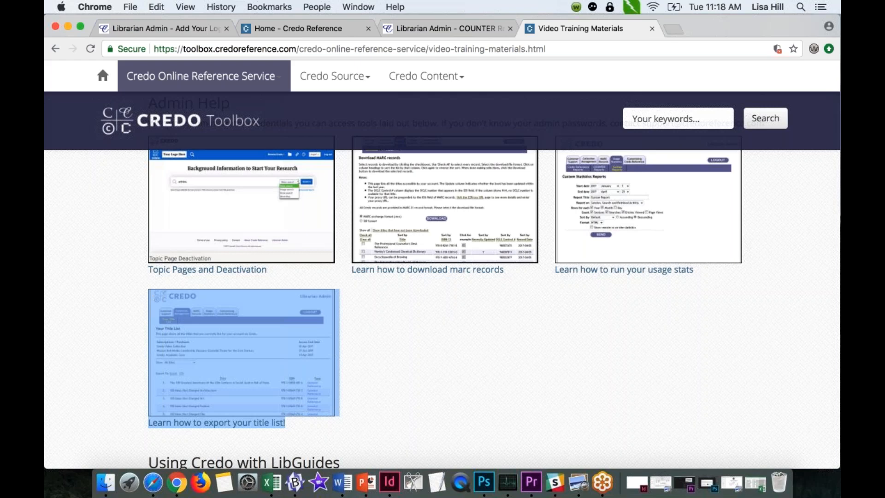
# Return to the Toolbox home page and retrace the path through Credo Online Reference Service to the Admin Help videos in Video Training Materials.
pyautogui.click(103, 75)
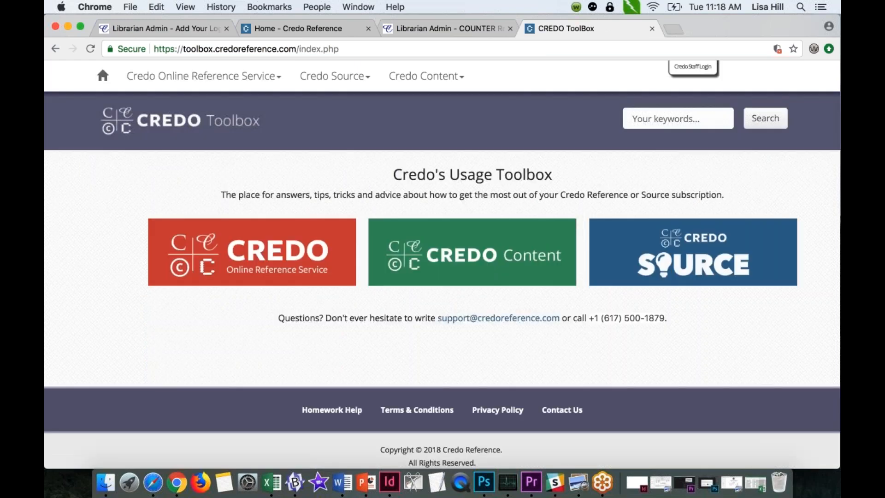
pyautogui.click(270, 258)
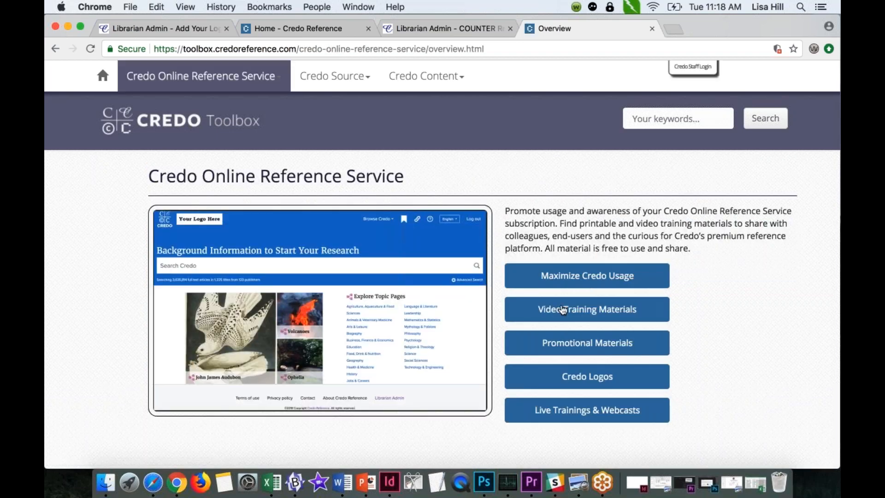
pyautogui.click(563, 310)
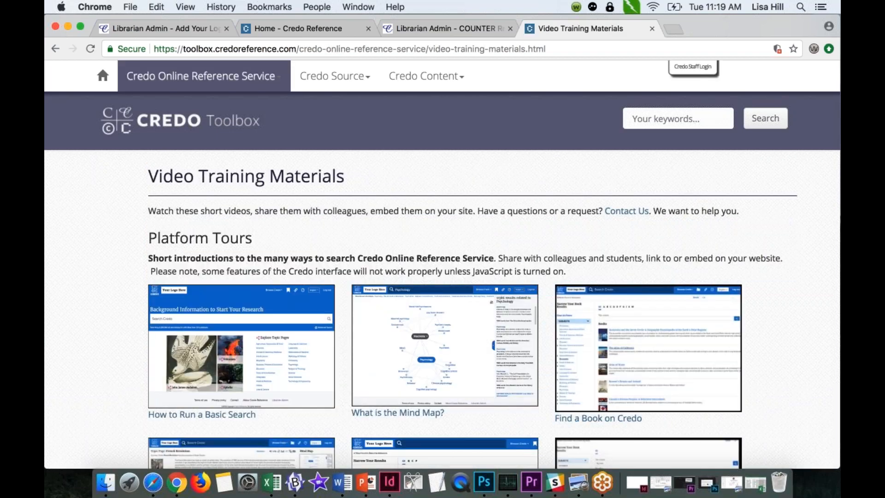
pyautogui.scroll(-15, 443, 277)
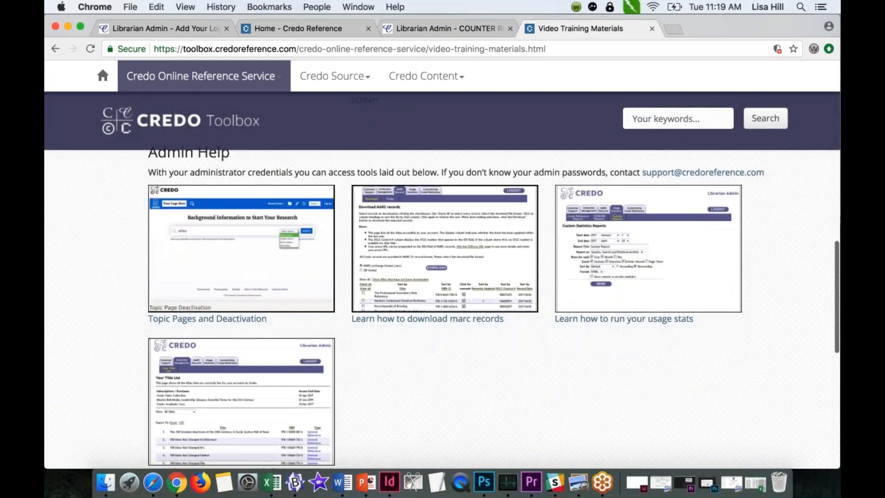
pyautogui.scroll(-1, 443, 276)
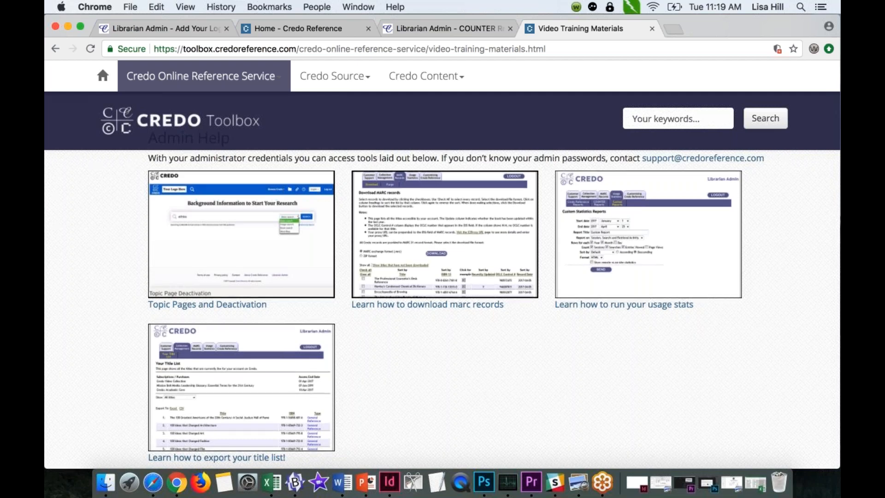
# Look back over the Platform Tours videos up to the beginning of the Video Training Materials page.
pyautogui.scroll(5, 442, 276)
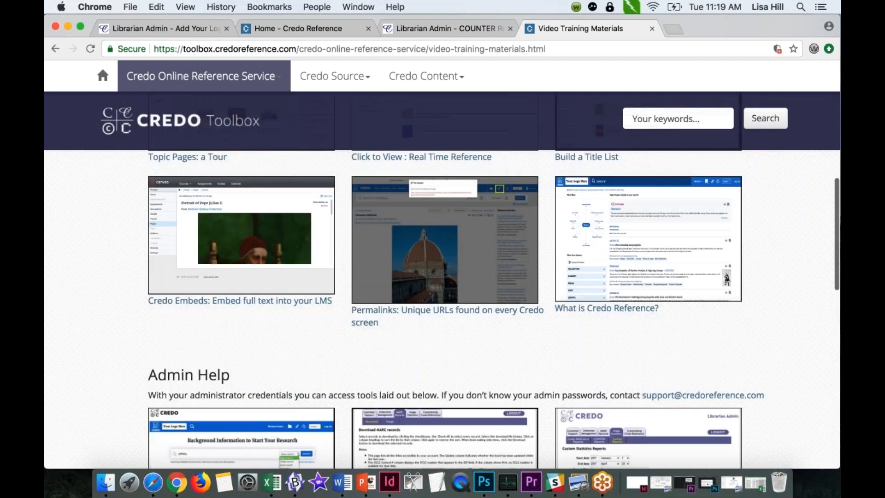
pyautogui.scroll(6, 443, 277)
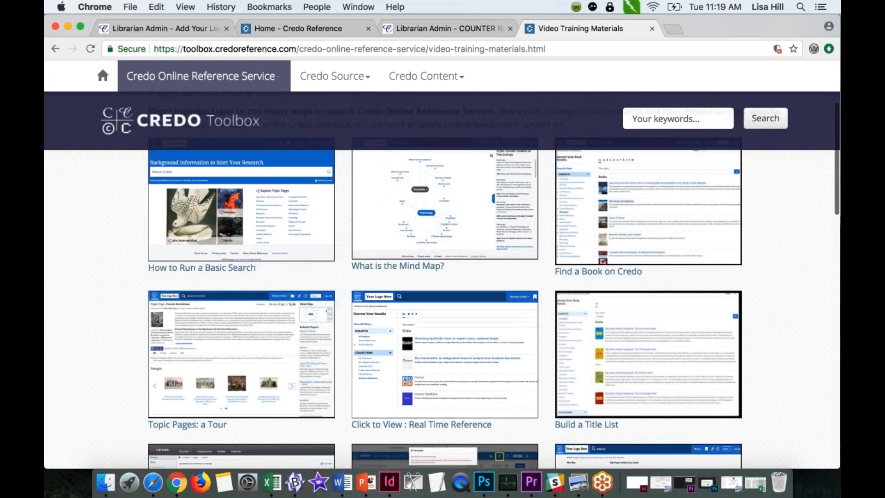
pyautogui.scroll(3, 443, 276)
pyautogui.scroll(1, 442, 277)
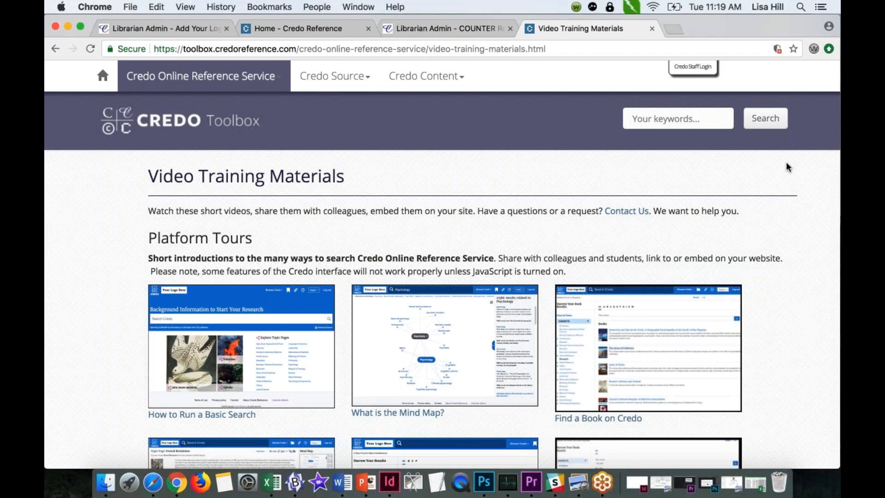
pyautogui.click(828, 121)
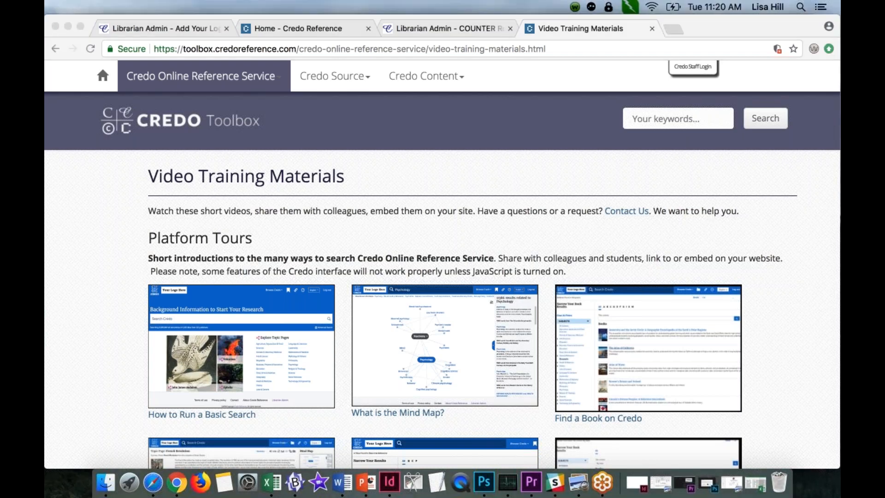